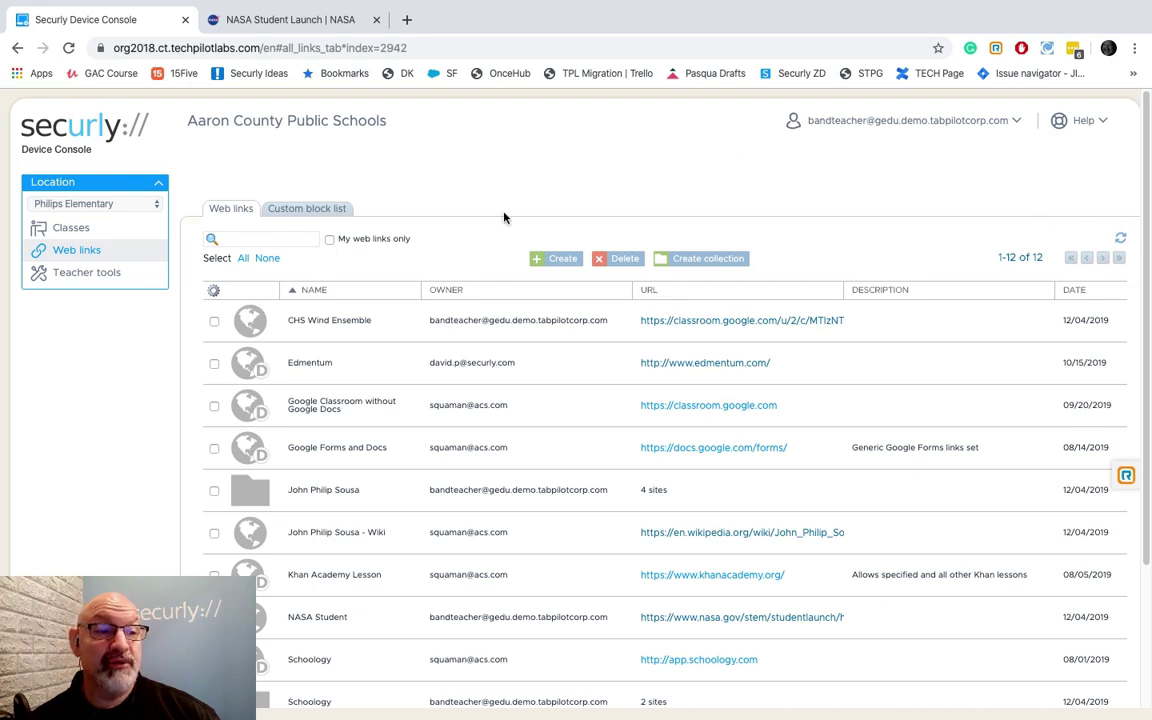
- Start the Music Theory 1 class session from Teacher tools with students allowed to raise their hands
click(83, 278)
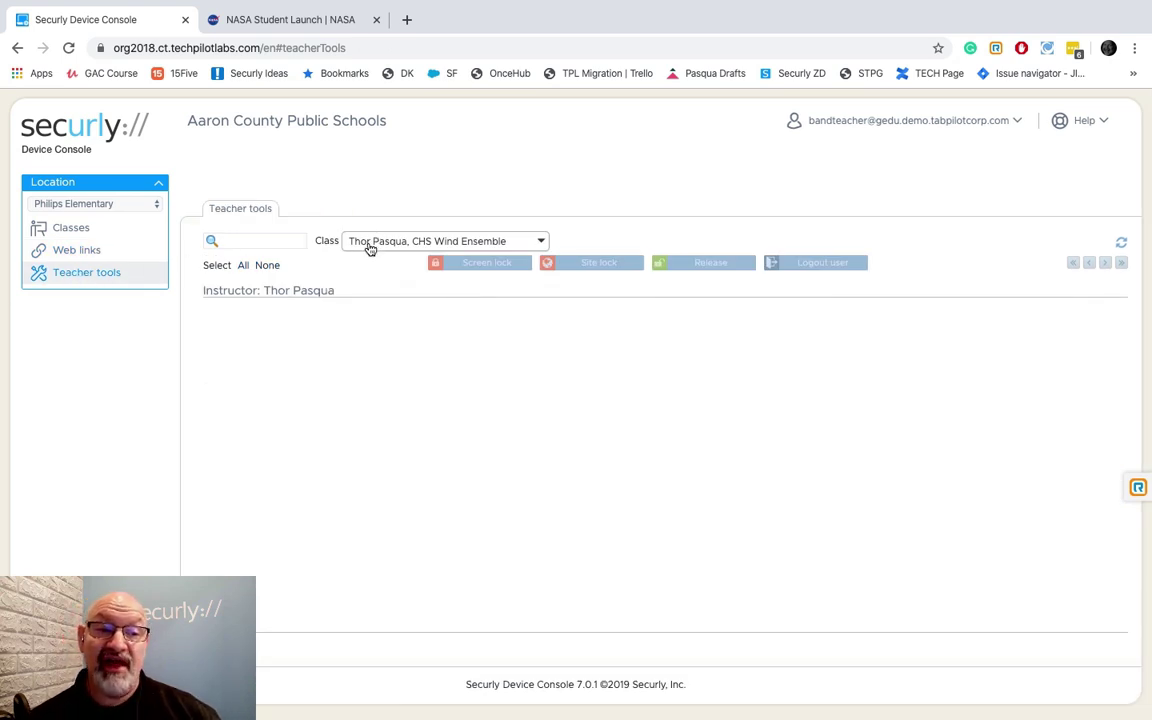
click(367, 246)
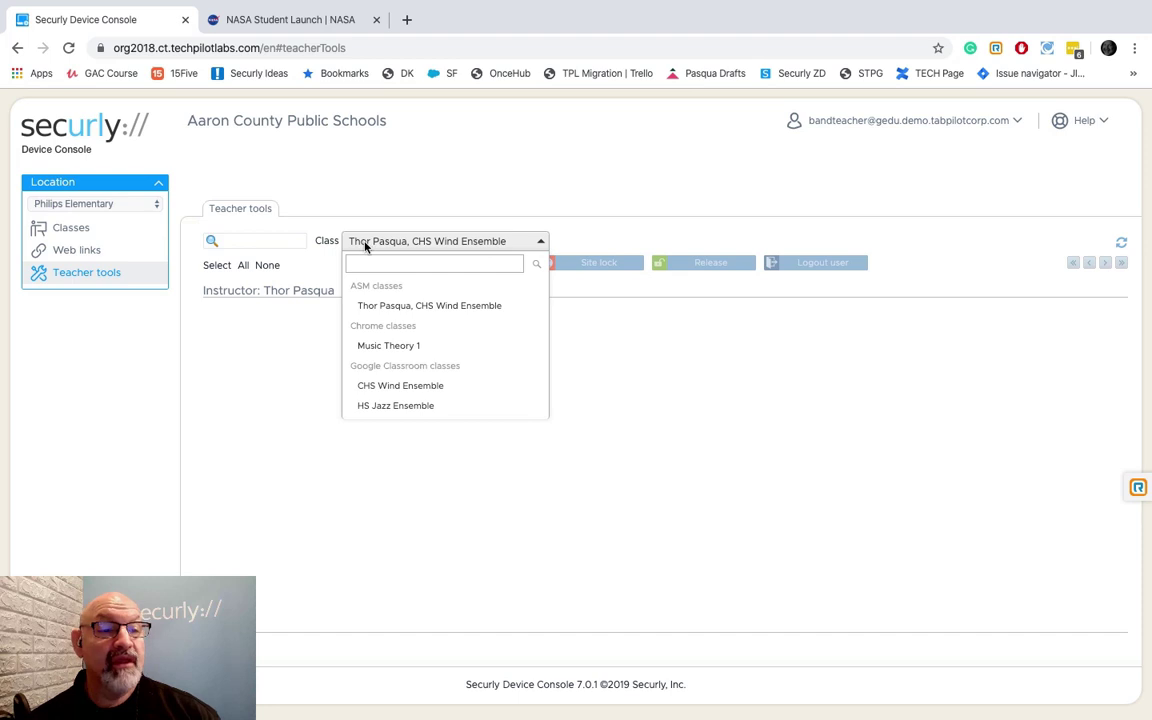
click(392, 350)
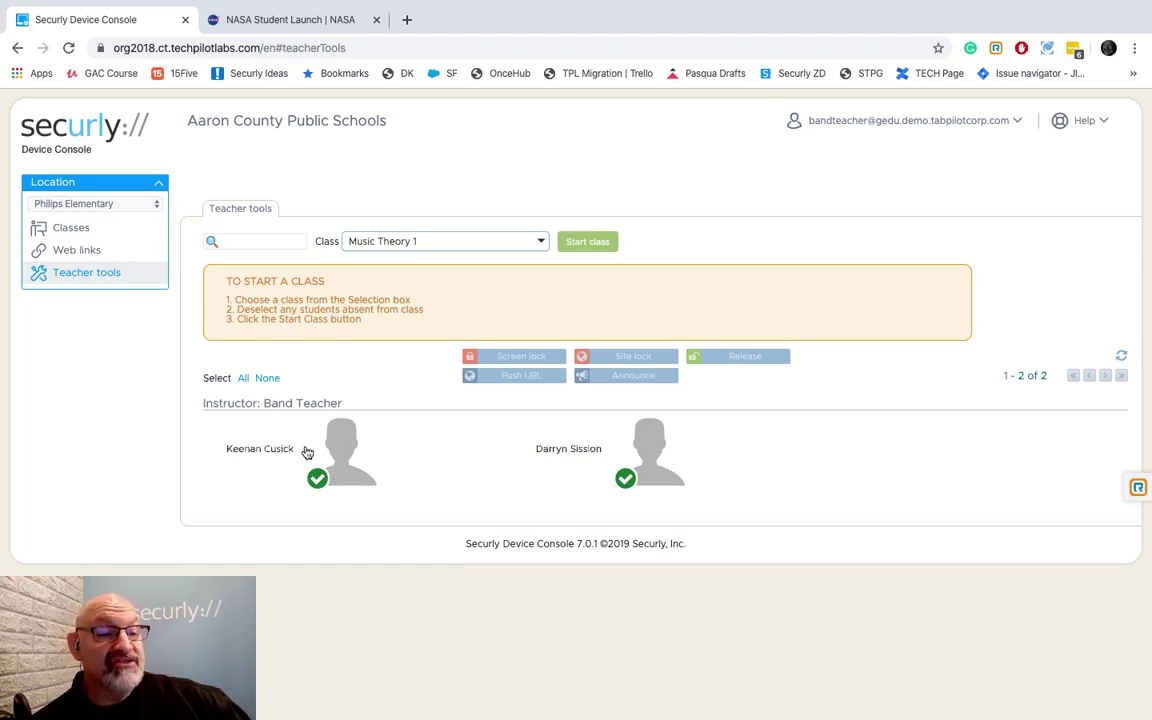
click(584, 243)
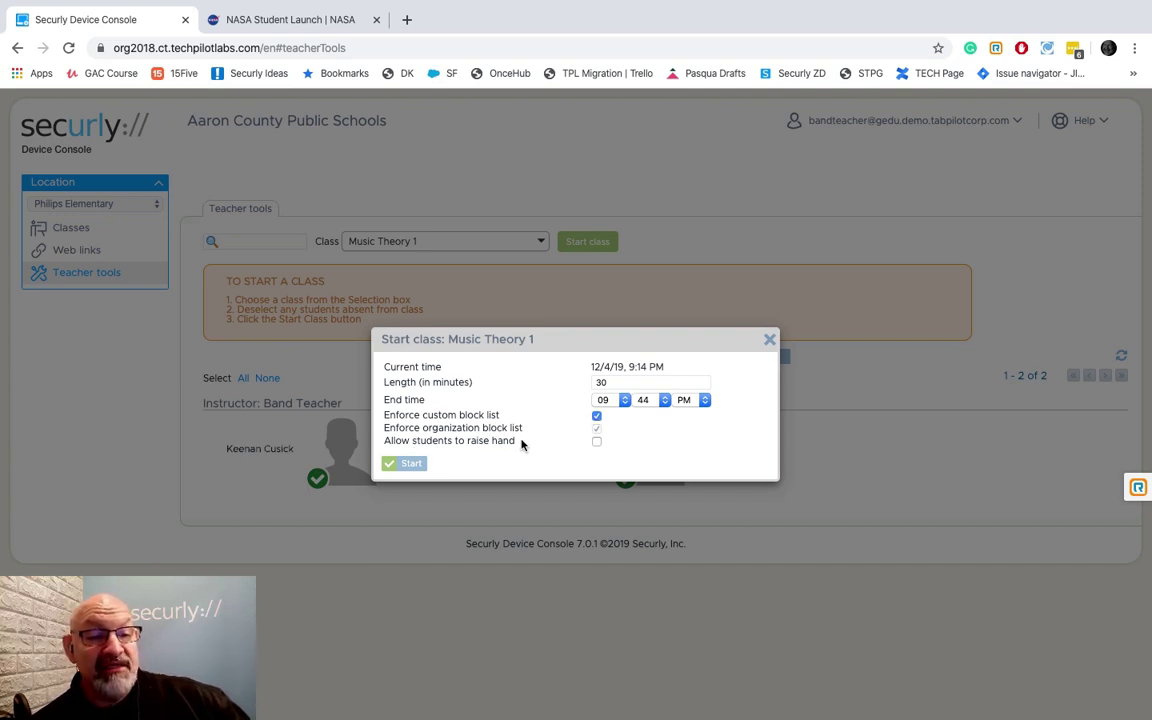
click(597, 441)
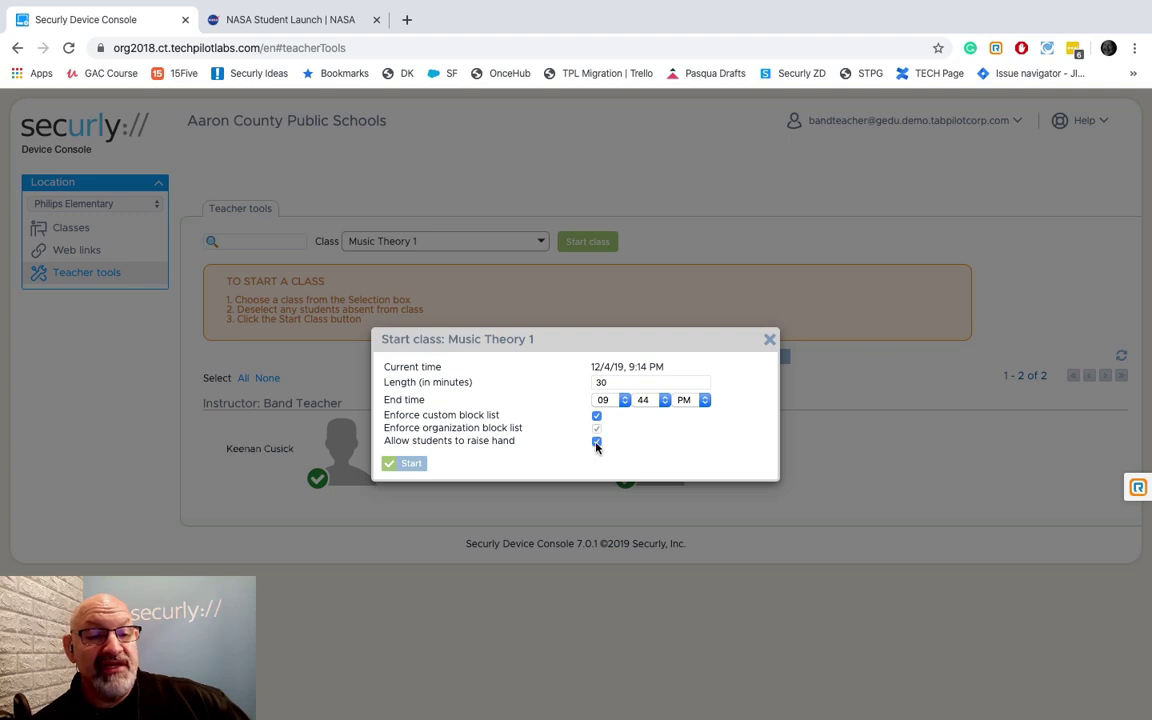
click(410, 464)
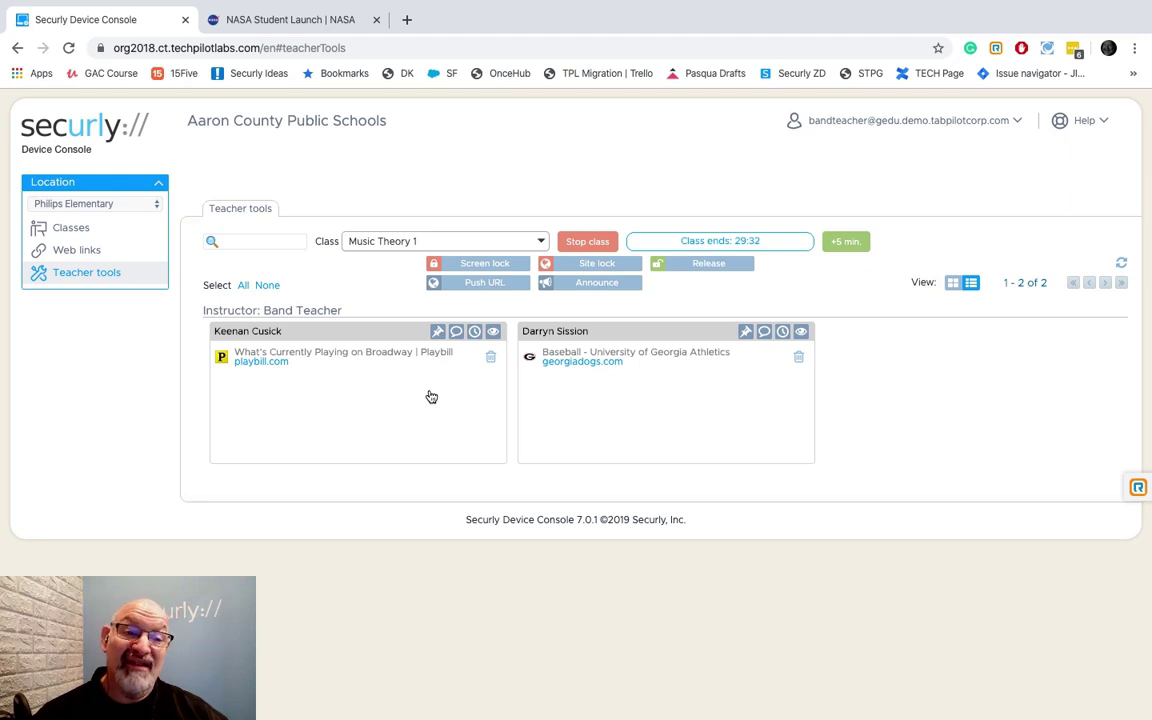
- Screen-lock all devices in the class with the message "EYES UP!!!" and release them again
click(483, 265)
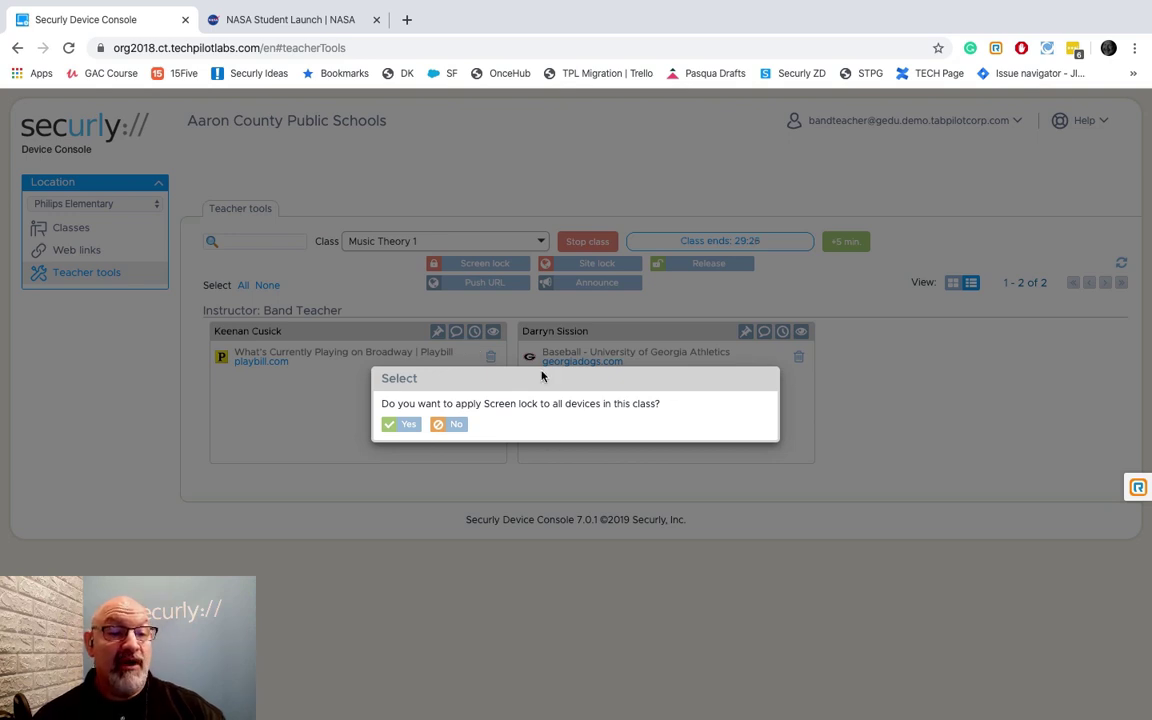
click(403, 425)
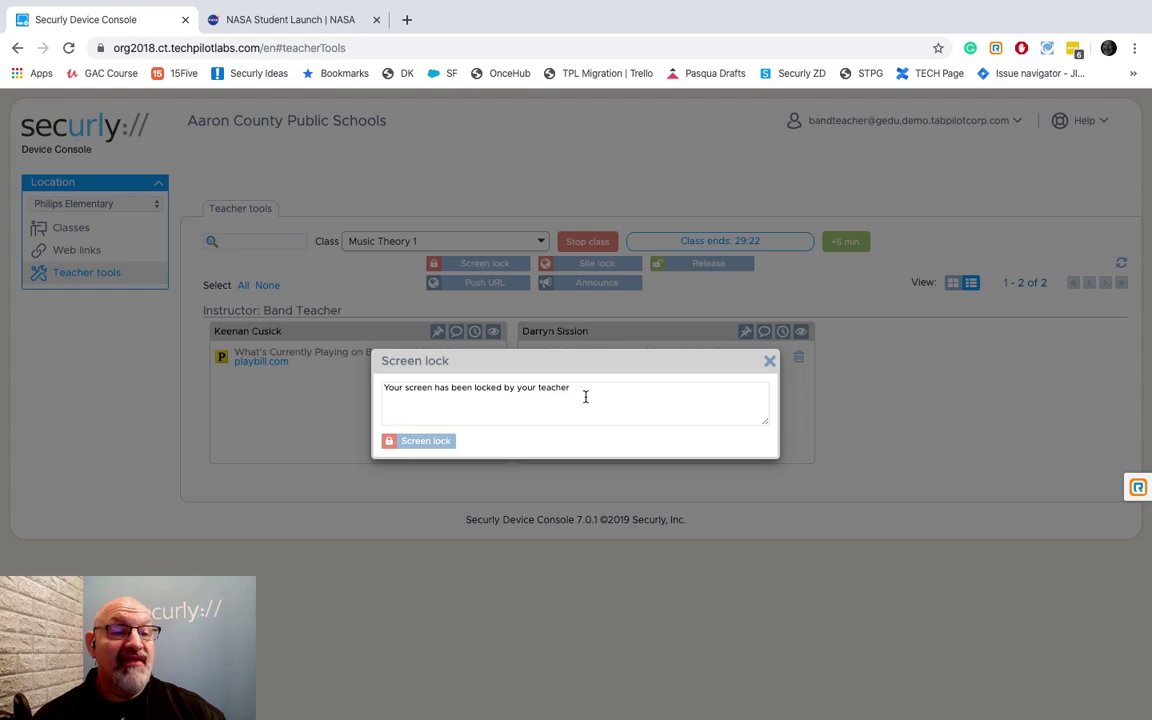
drag(586, 387, 375, 385)
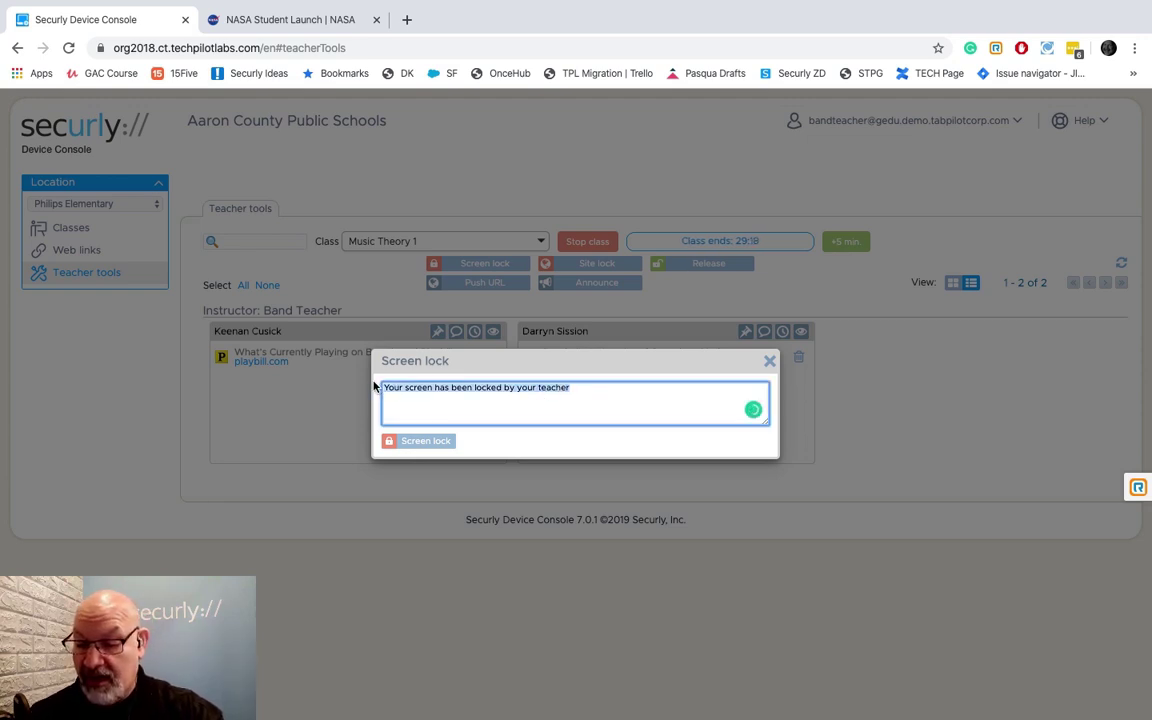
text(EYES UP!!!)
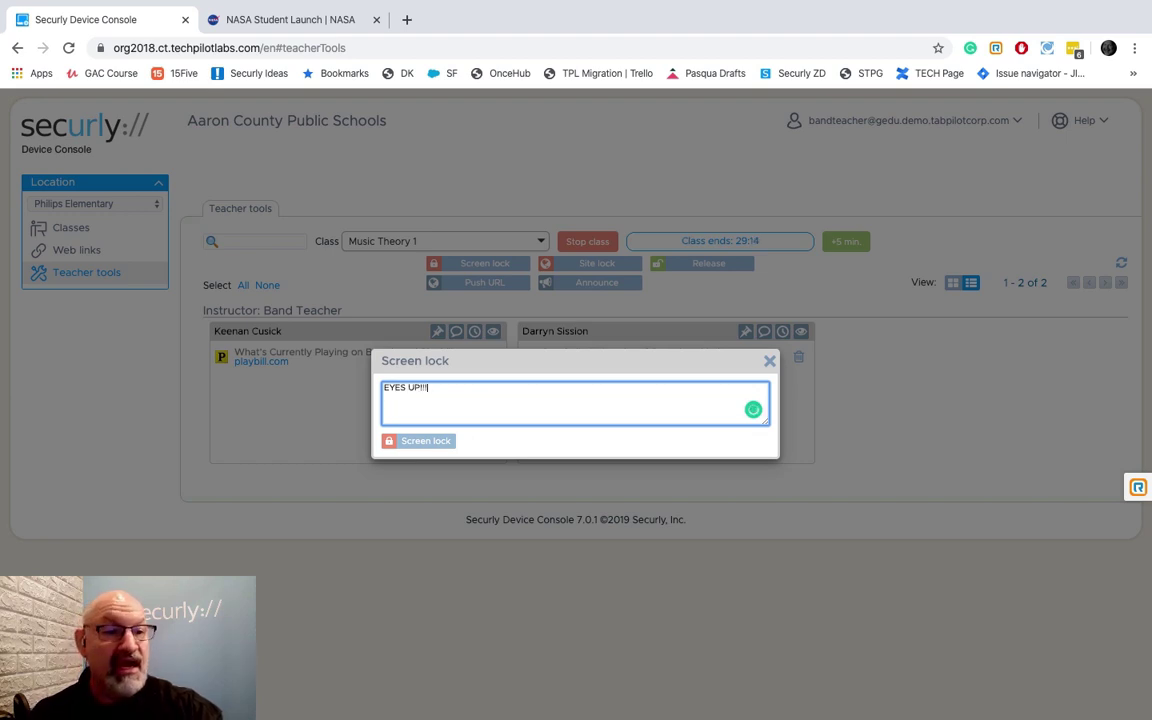
key(Return)
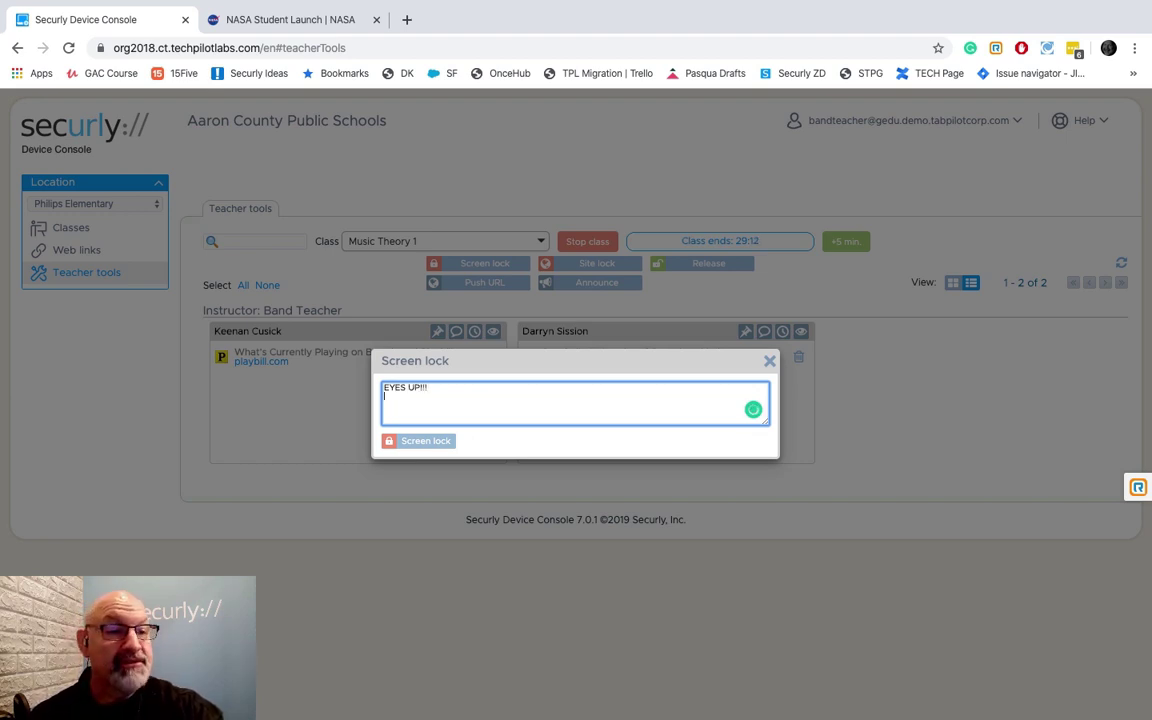
click(425, 448)
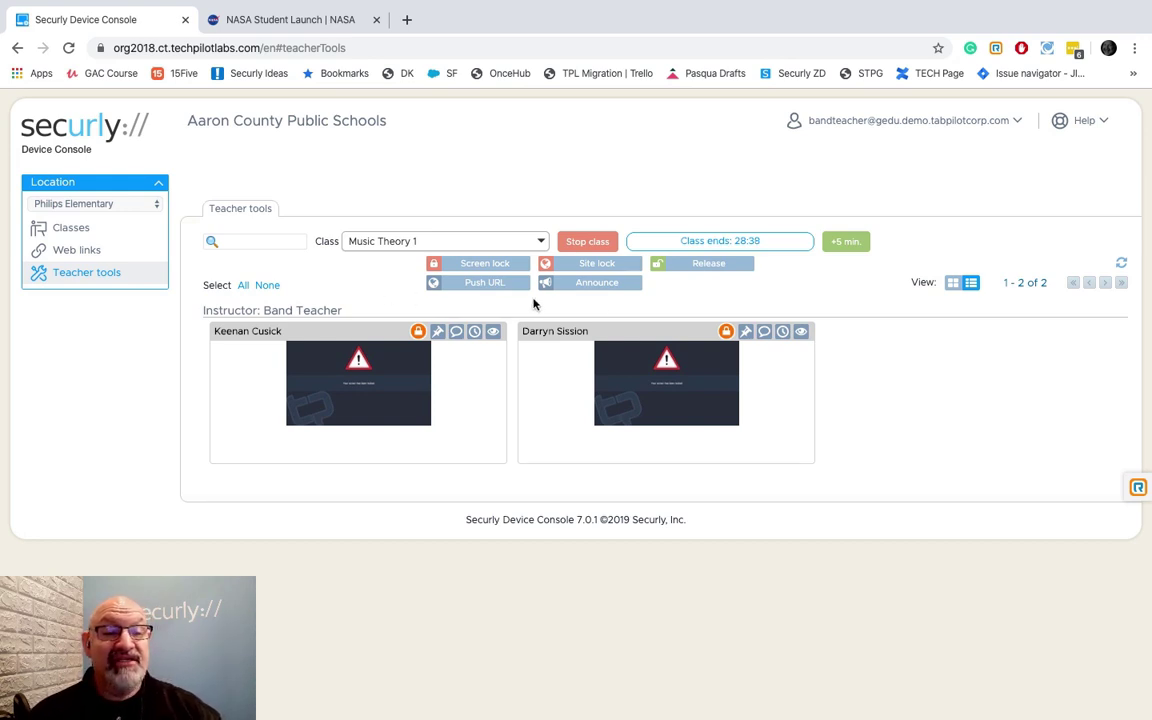
click(705, 266)
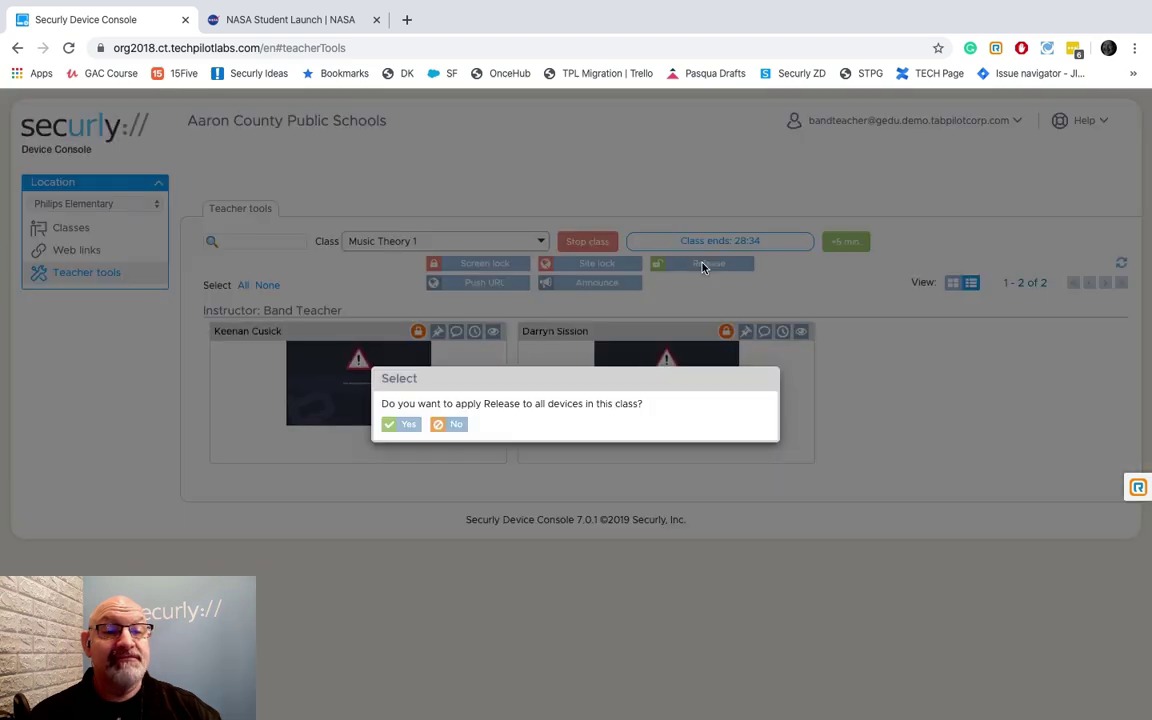
click(404, 426)
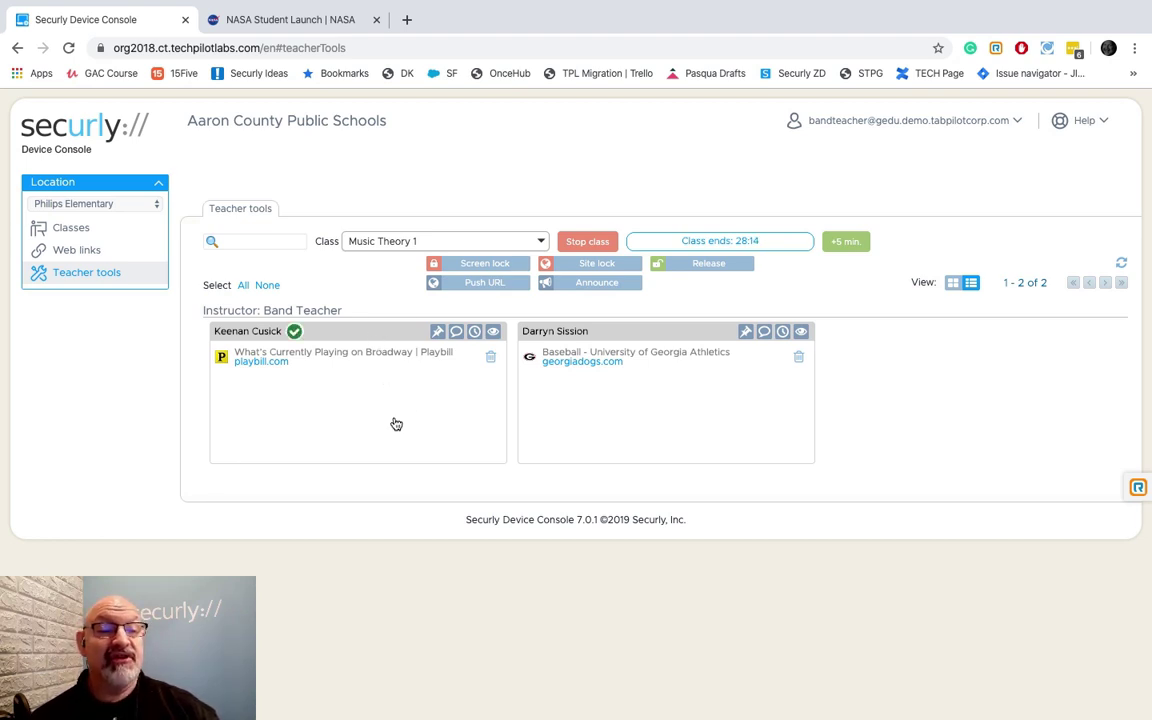
- Screen-lock only the first student's device with the existing "EYES UP!!!" message and release it
click(490, 264)
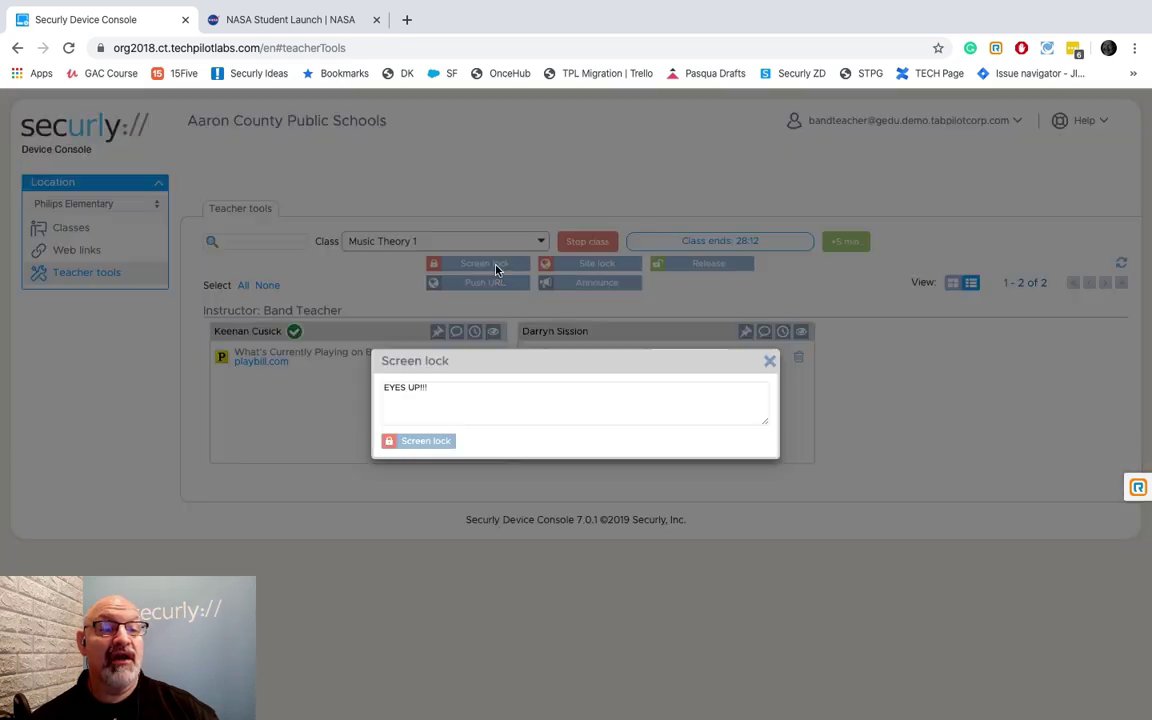
click(437, 442)
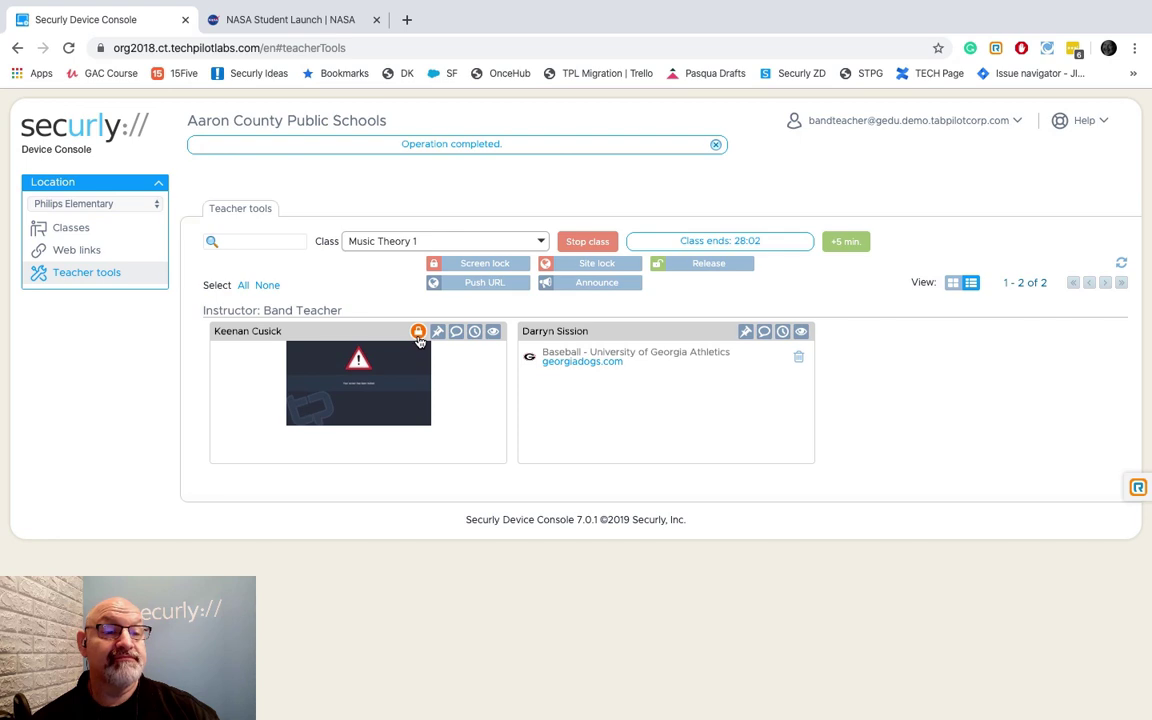
click(722, 266)
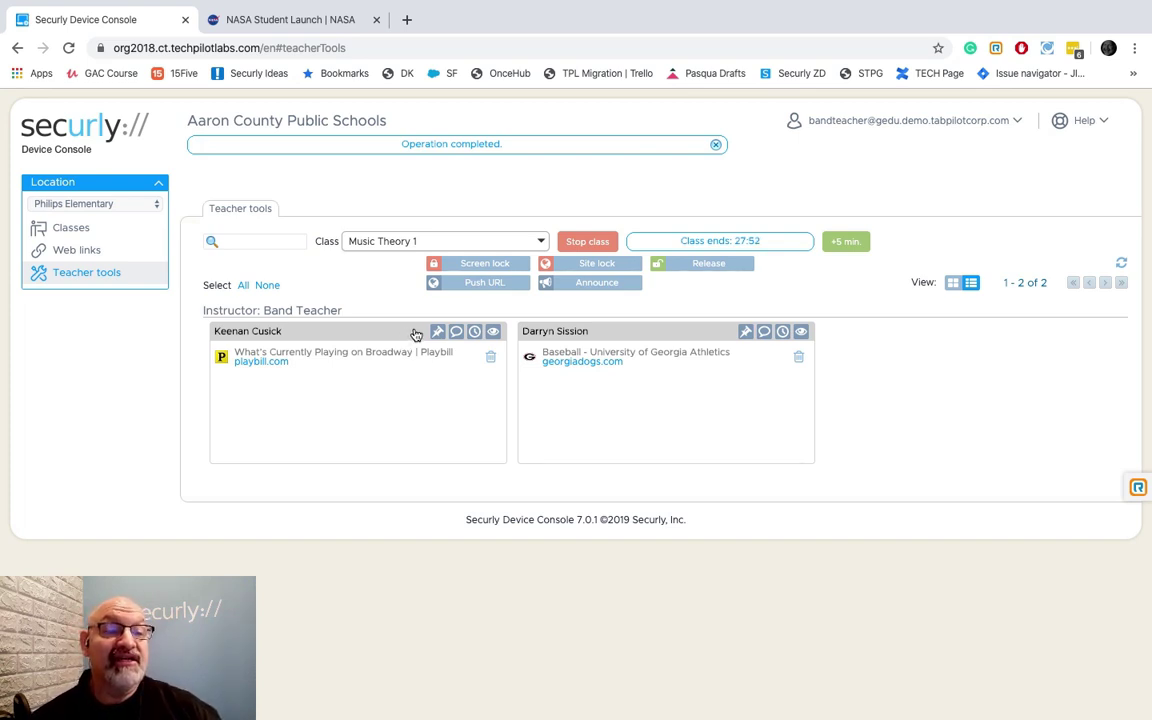
- Push the saved John Philip Sousa web link collection to all devices in the class
click(494, 285)
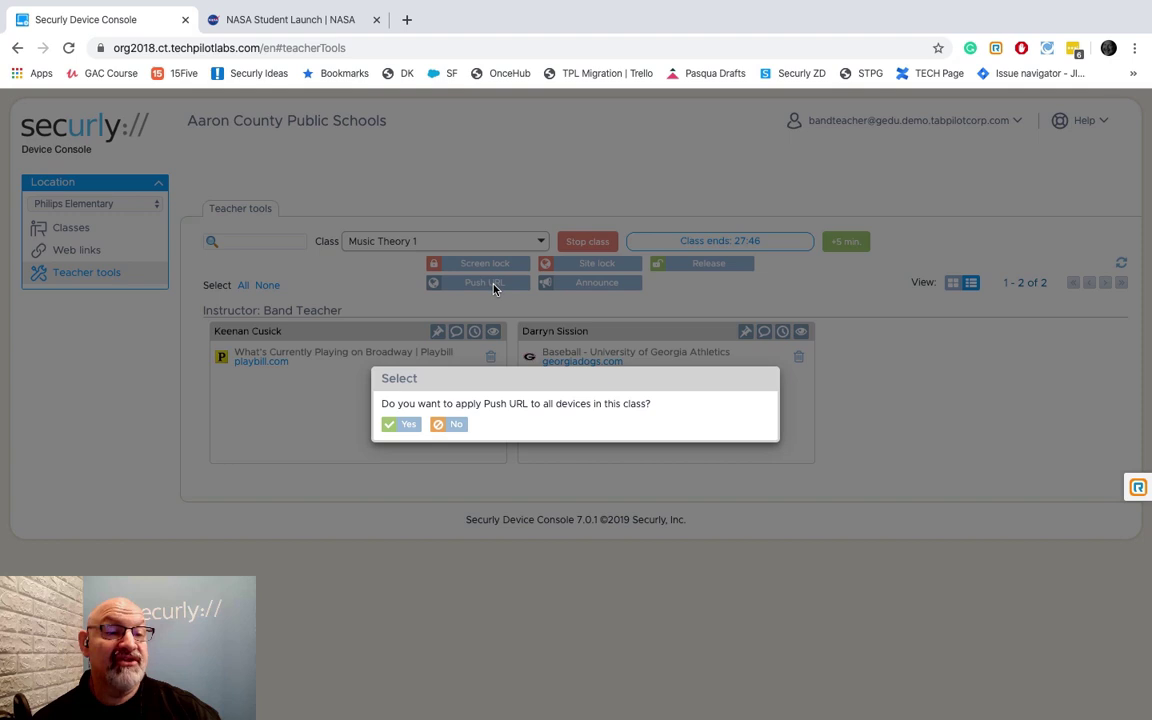
click(404, 425)
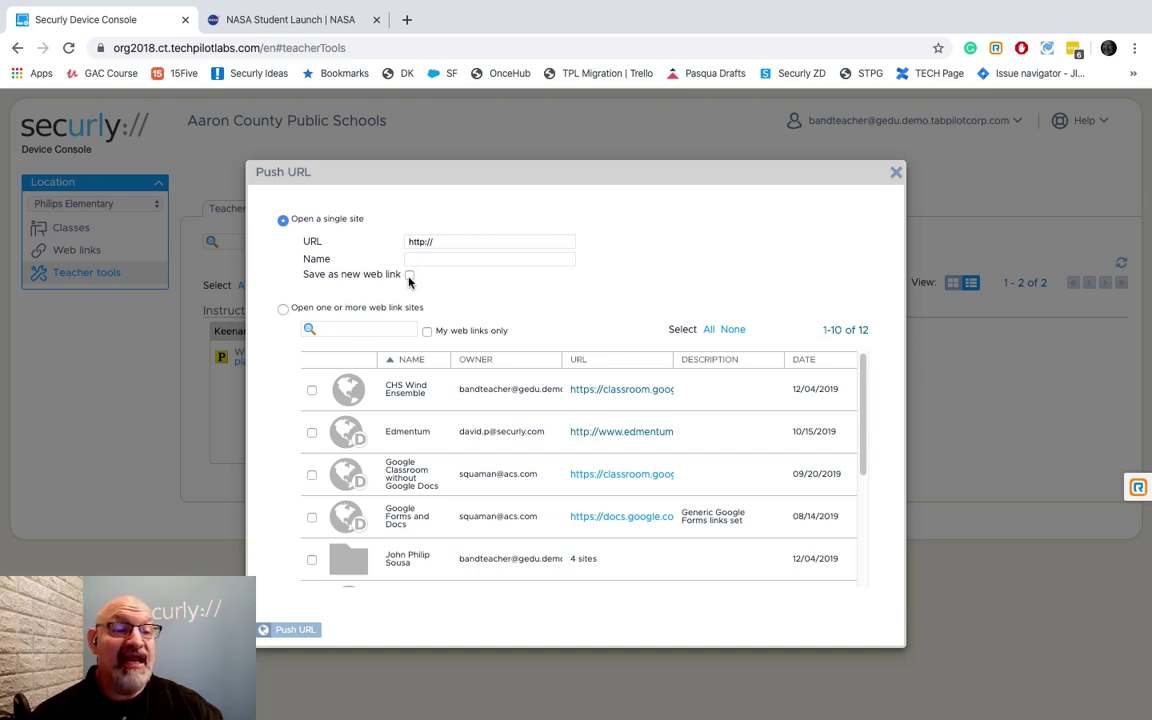
click(285, 311)
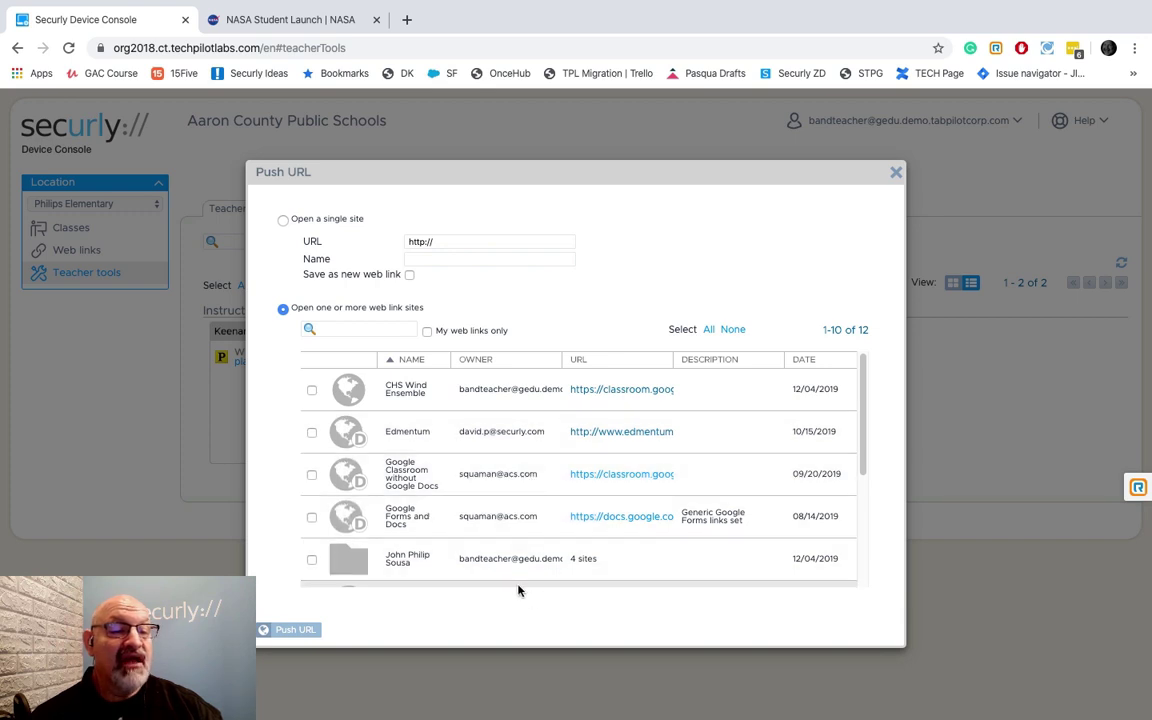
click(311, 561)
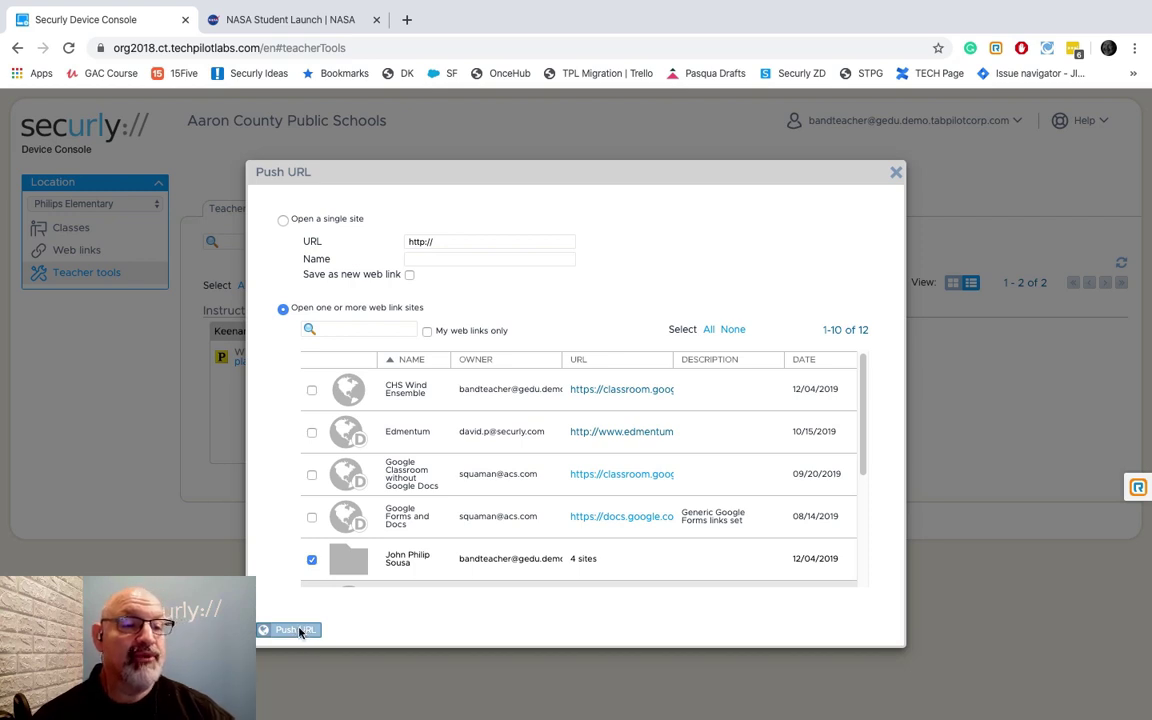
click(295, 630)
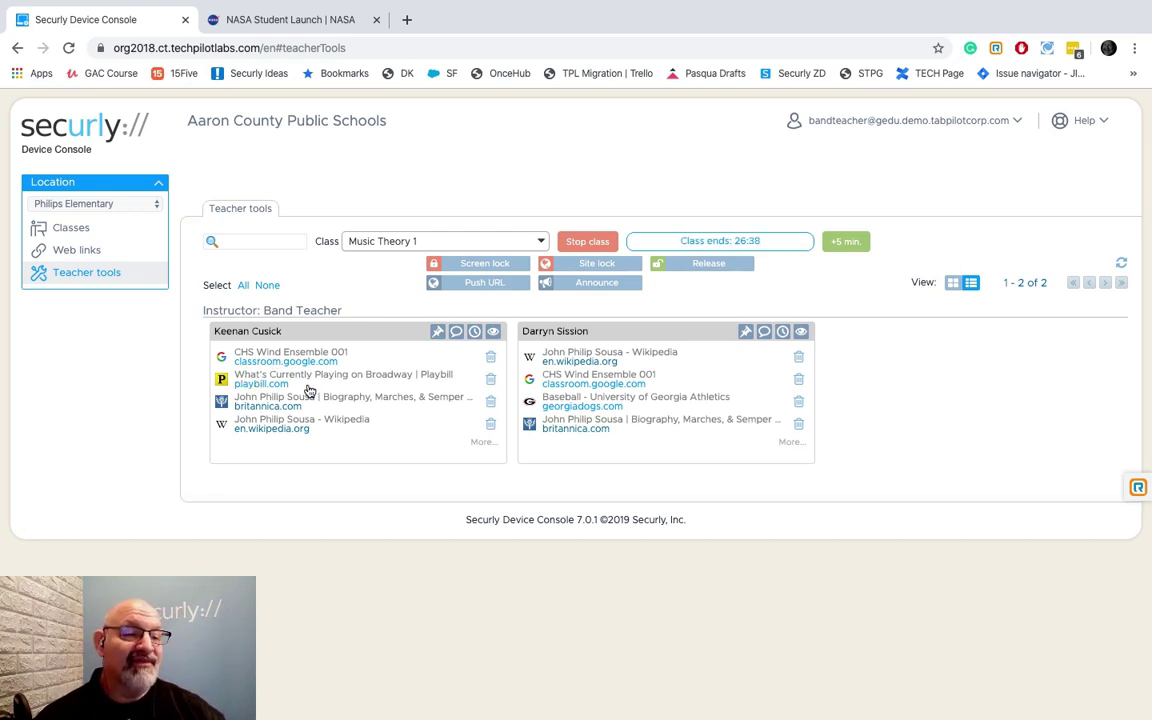
- Close the Playbill tab on the first student's device and check the class as screen thumbnails before returning to the open-tabs list view
click(490, 380)
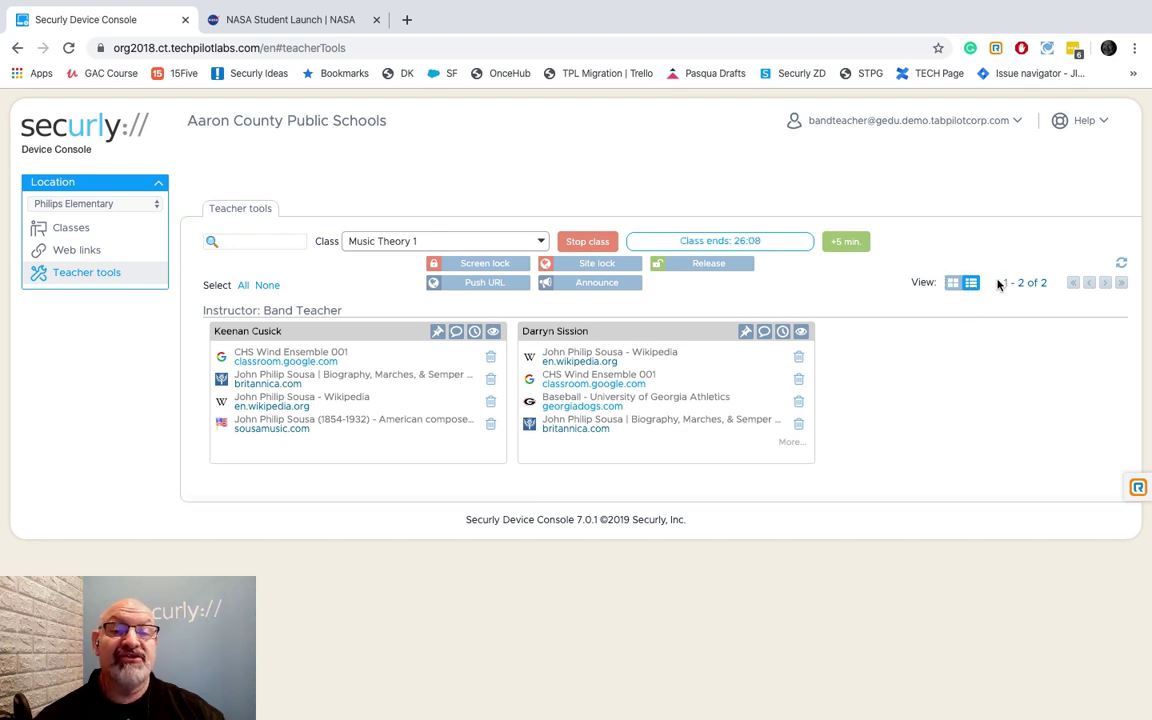
click(954, 284)
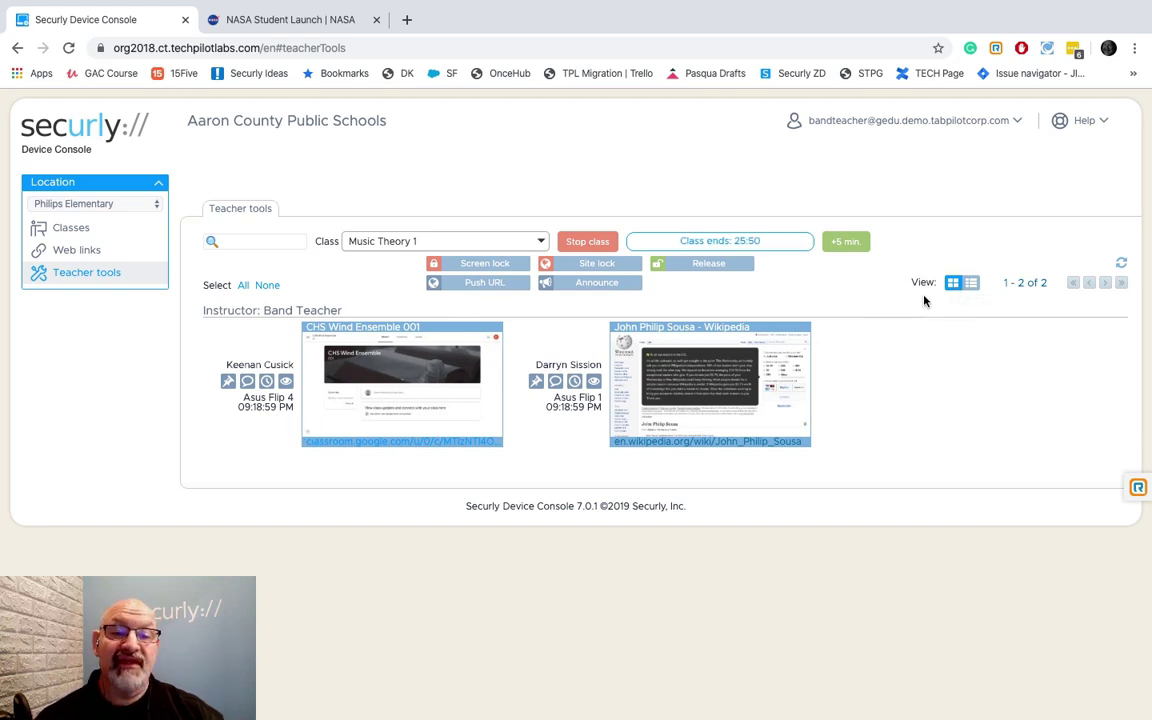
click(974, 287)
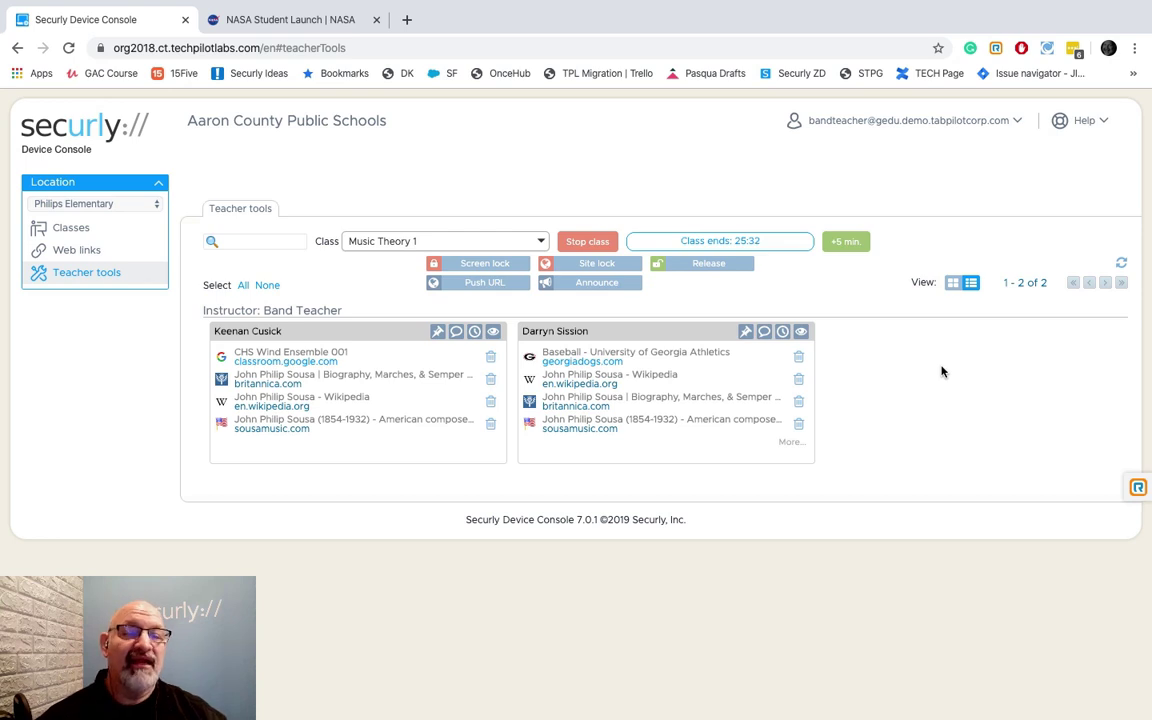
- Open the device view of the student on the Georgia baseball site and save their current screen to the session details
click(802, 333)
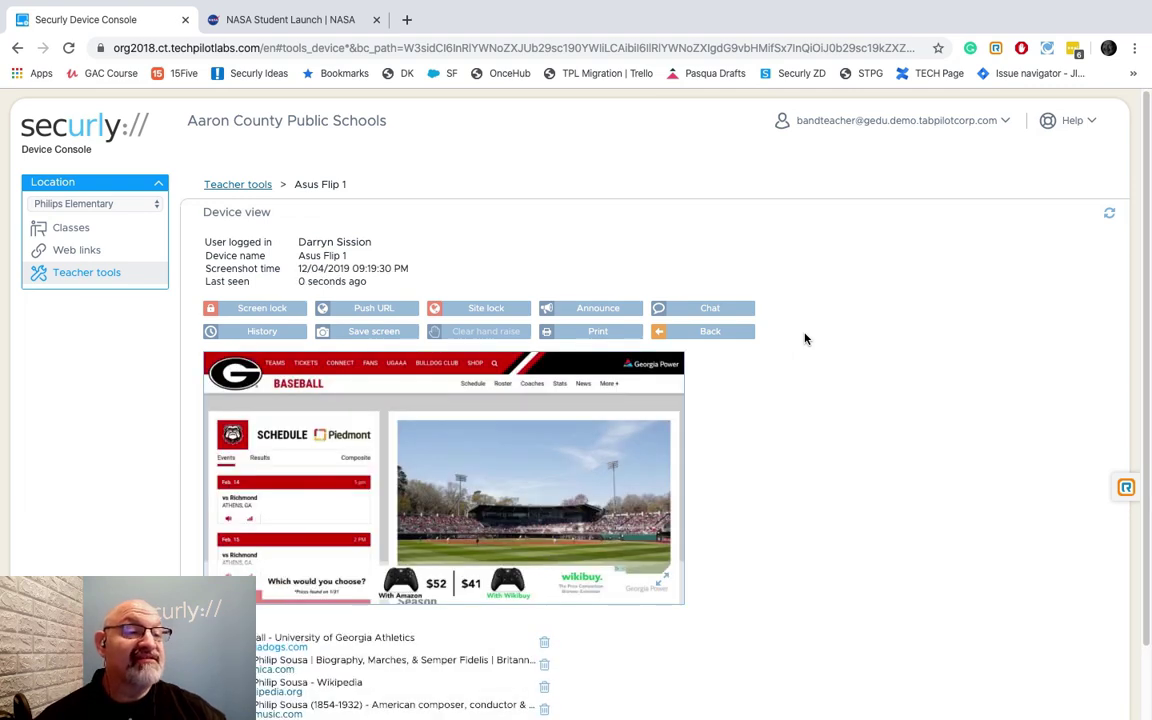
scroll(805, 338, down, 2)
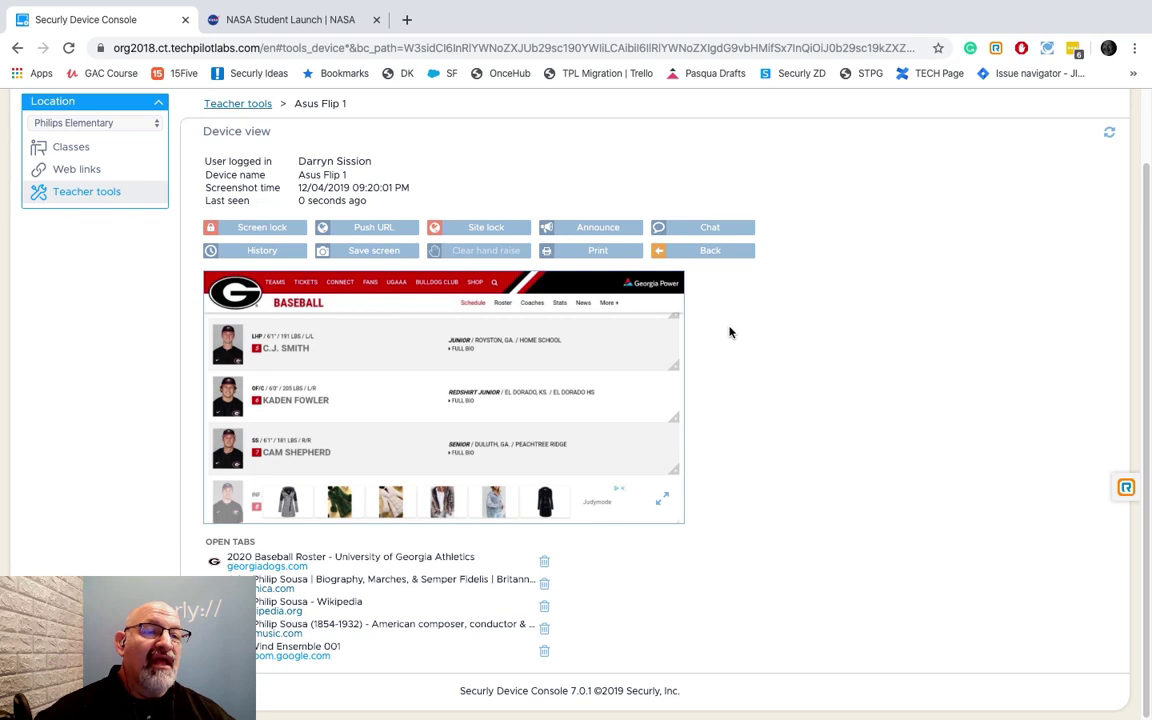
scroll(728, 329, up, 2)
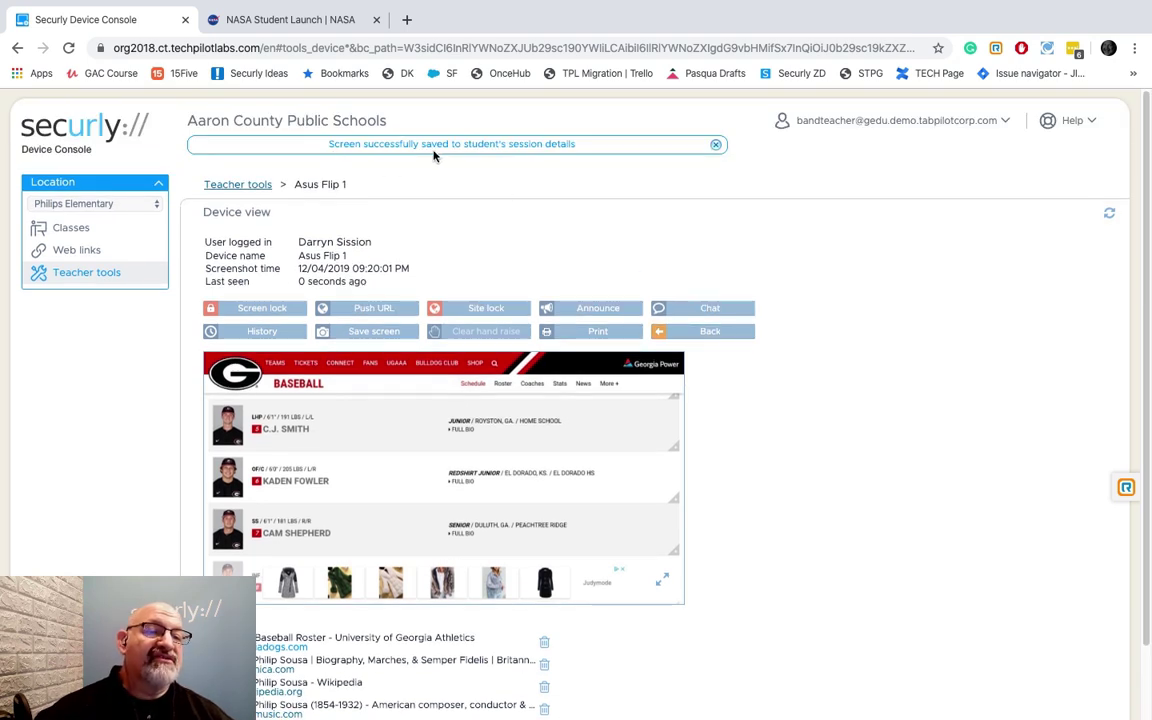
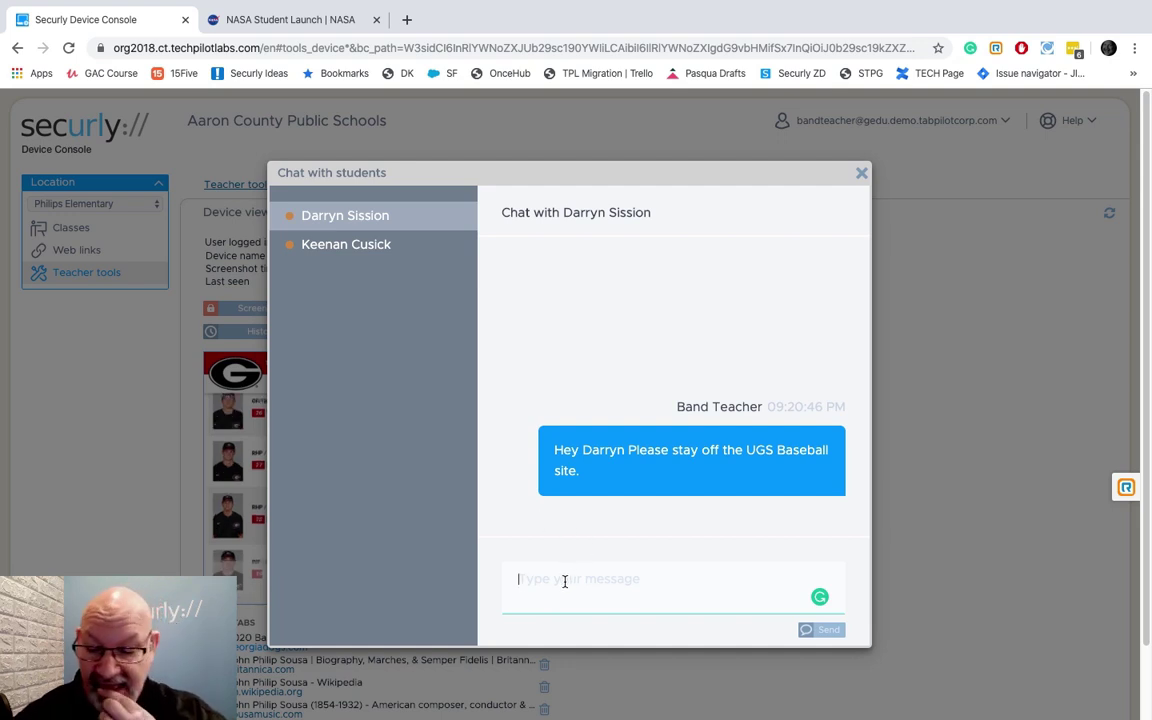
- Send the student the chat message "Again, stay off the UGA Baseball site" and close the chat after the reply
text(Agai)
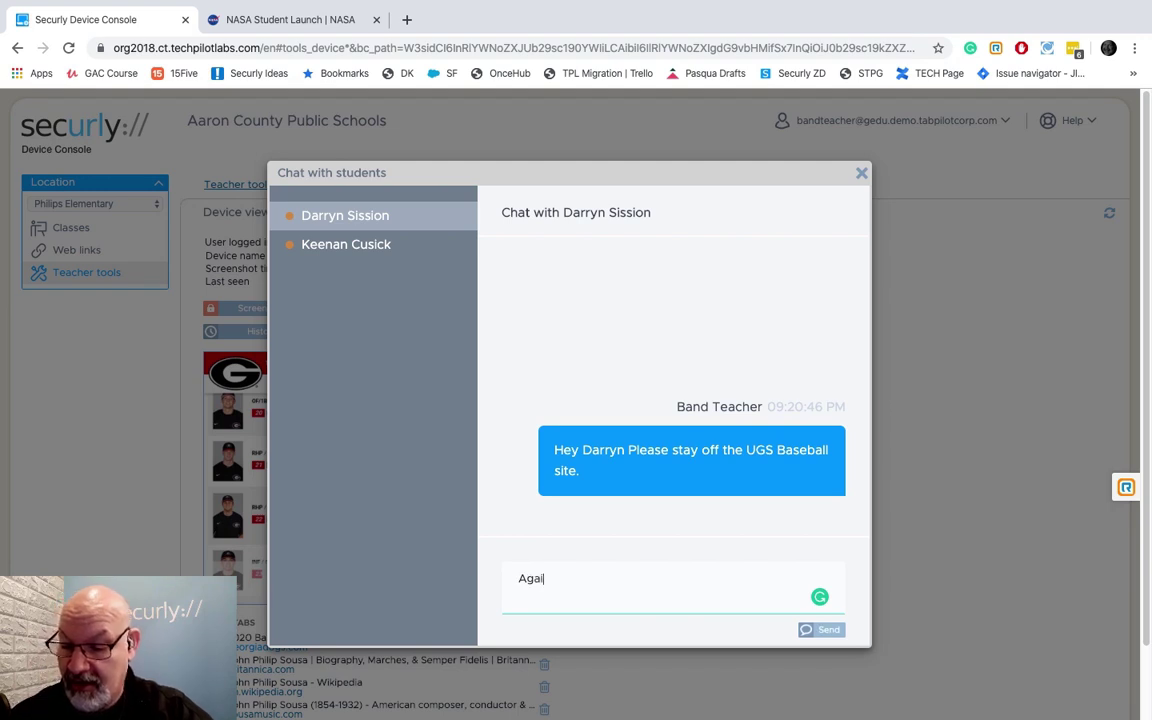
text(n, s)
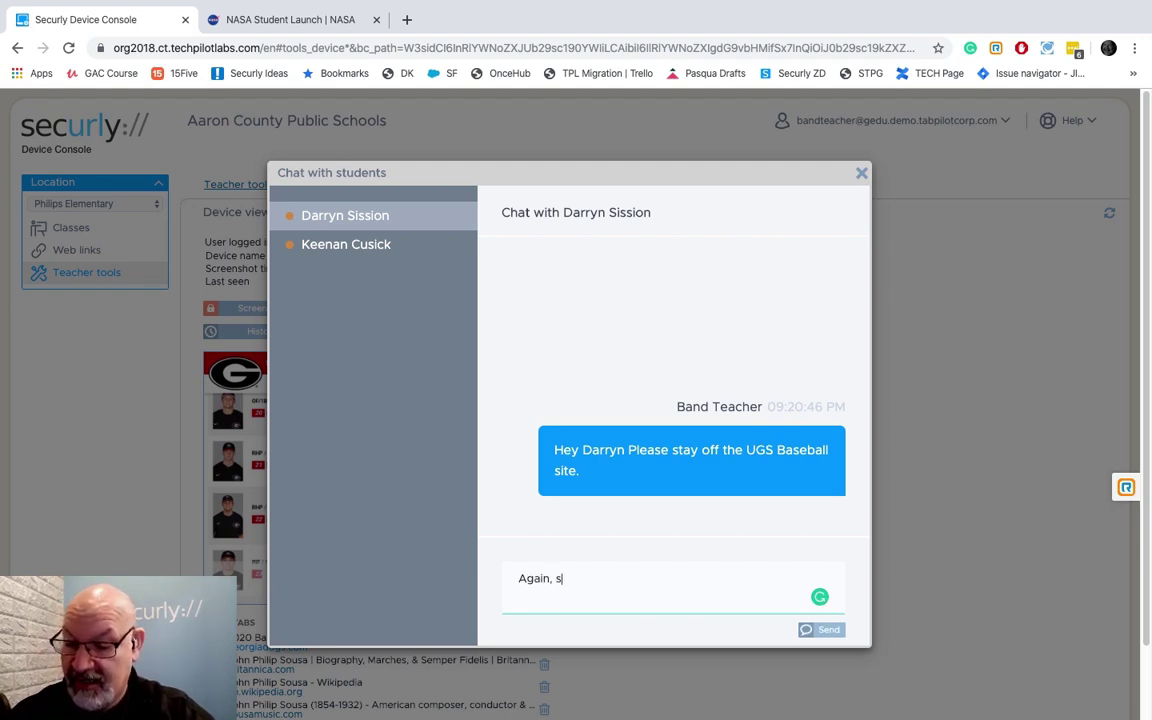
text(tay off)
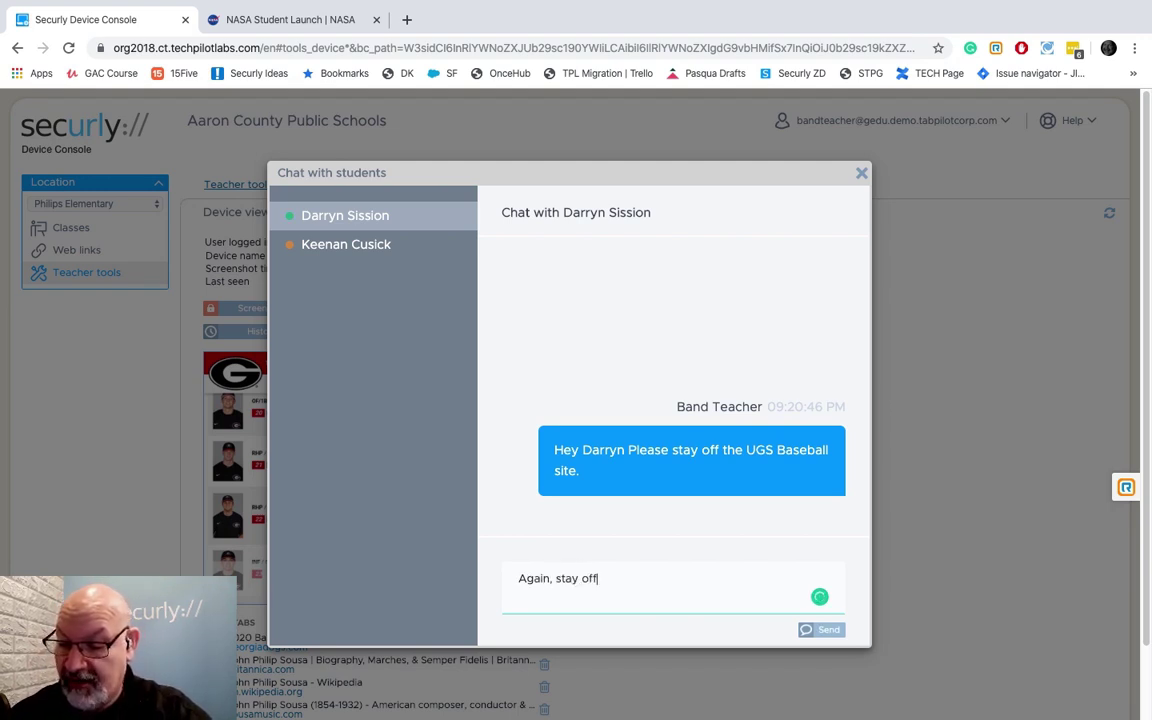
text( the UG)
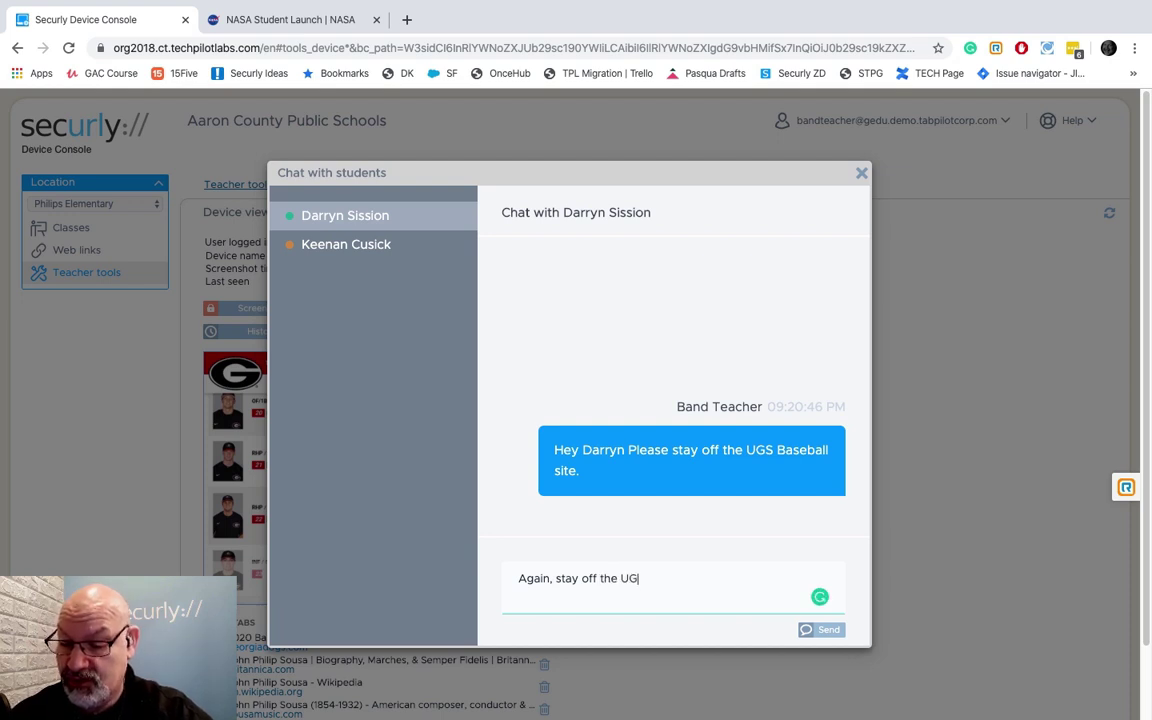
text(A B)
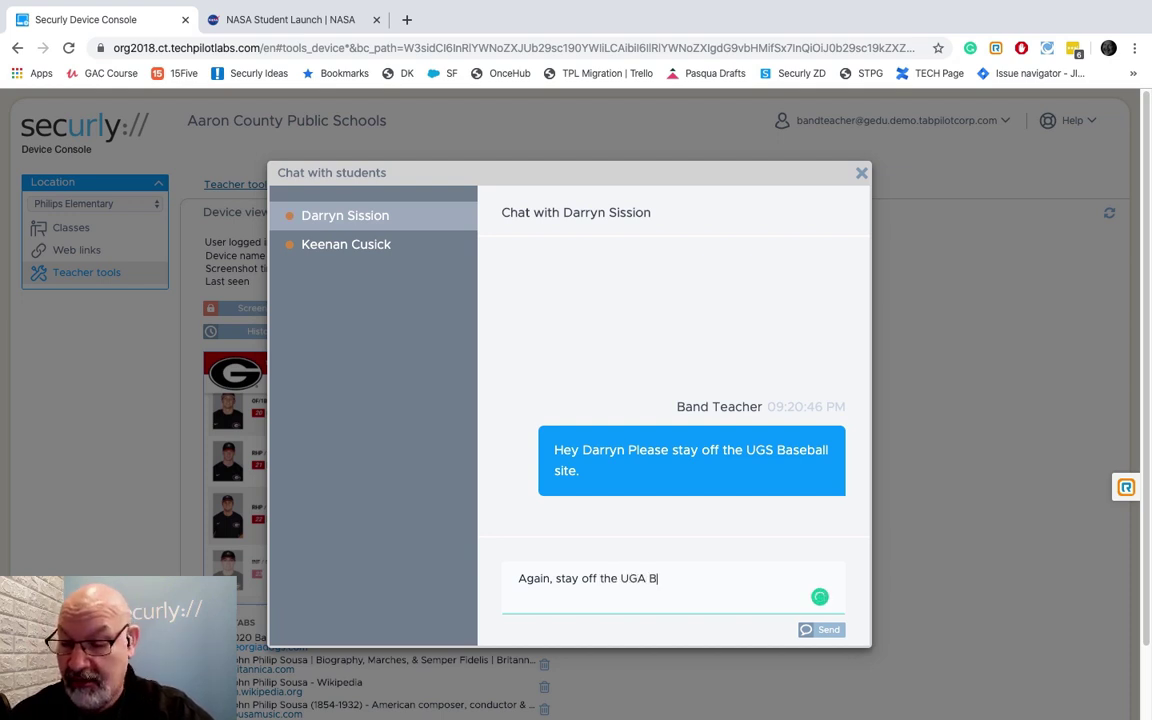
text(aseball)
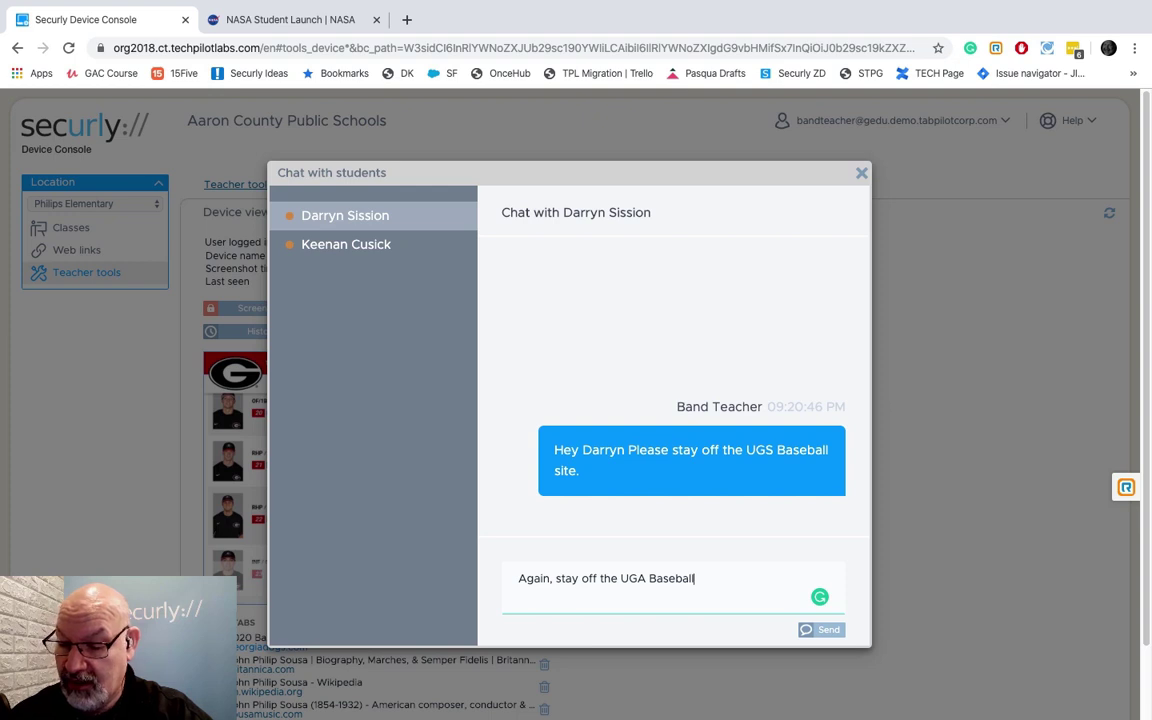
text( sit)
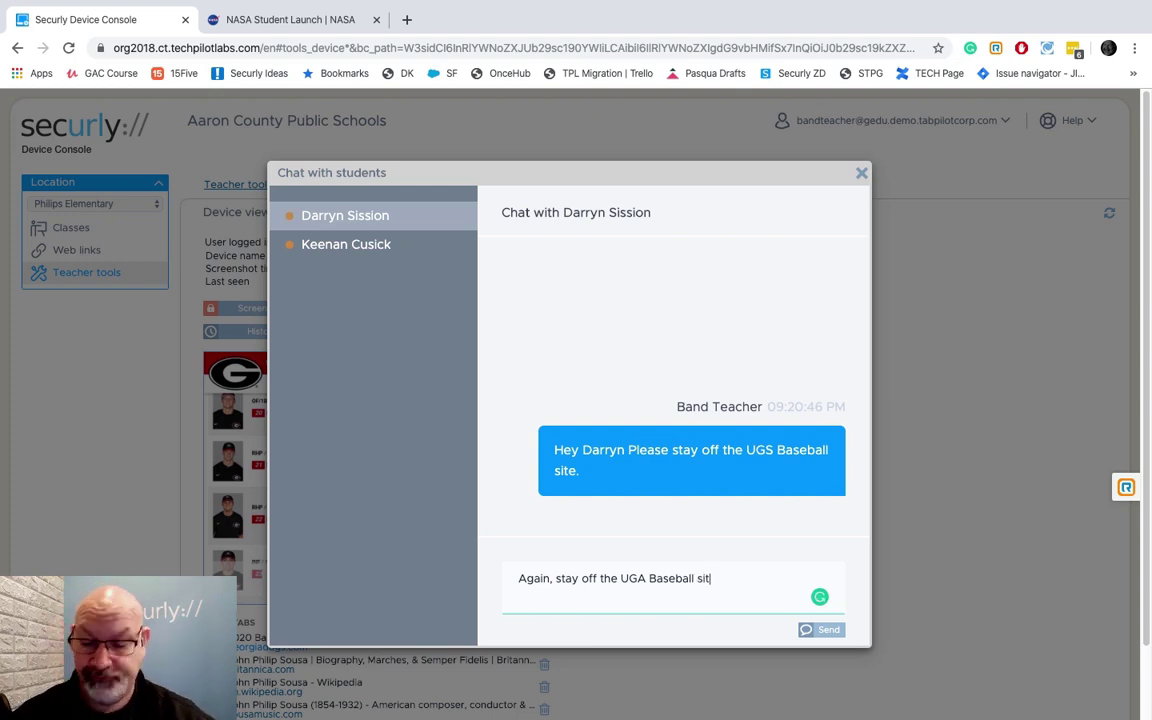
text(e)
key(Return)
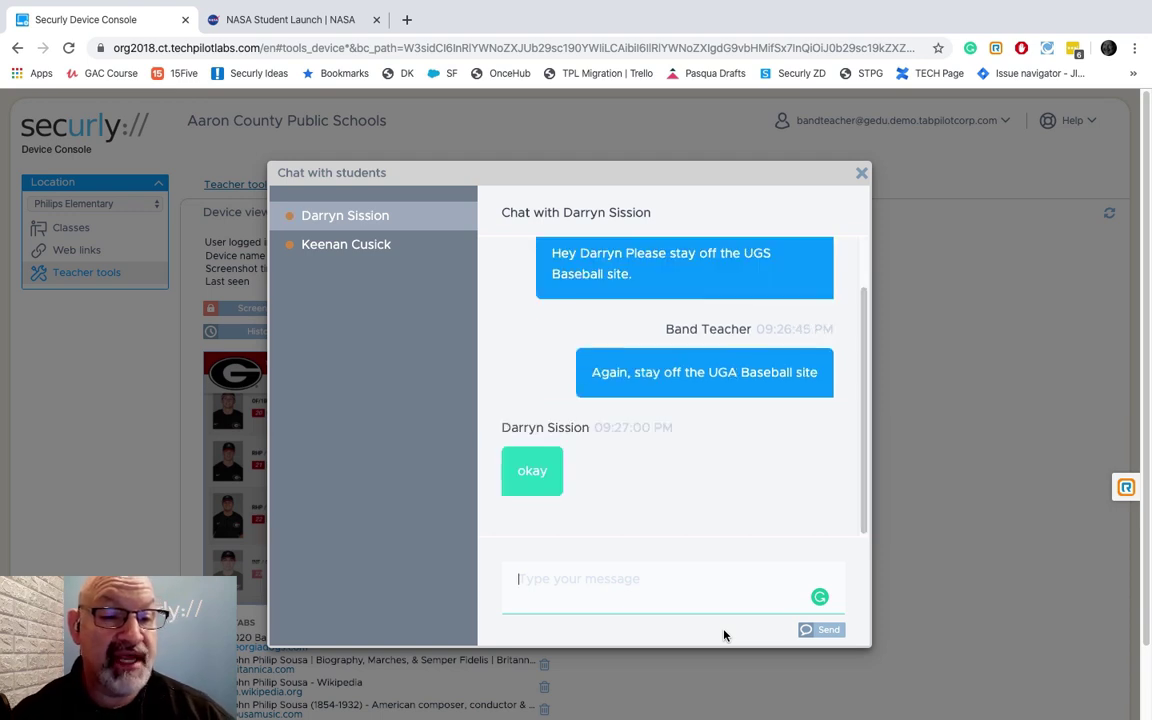
click(861, 174)
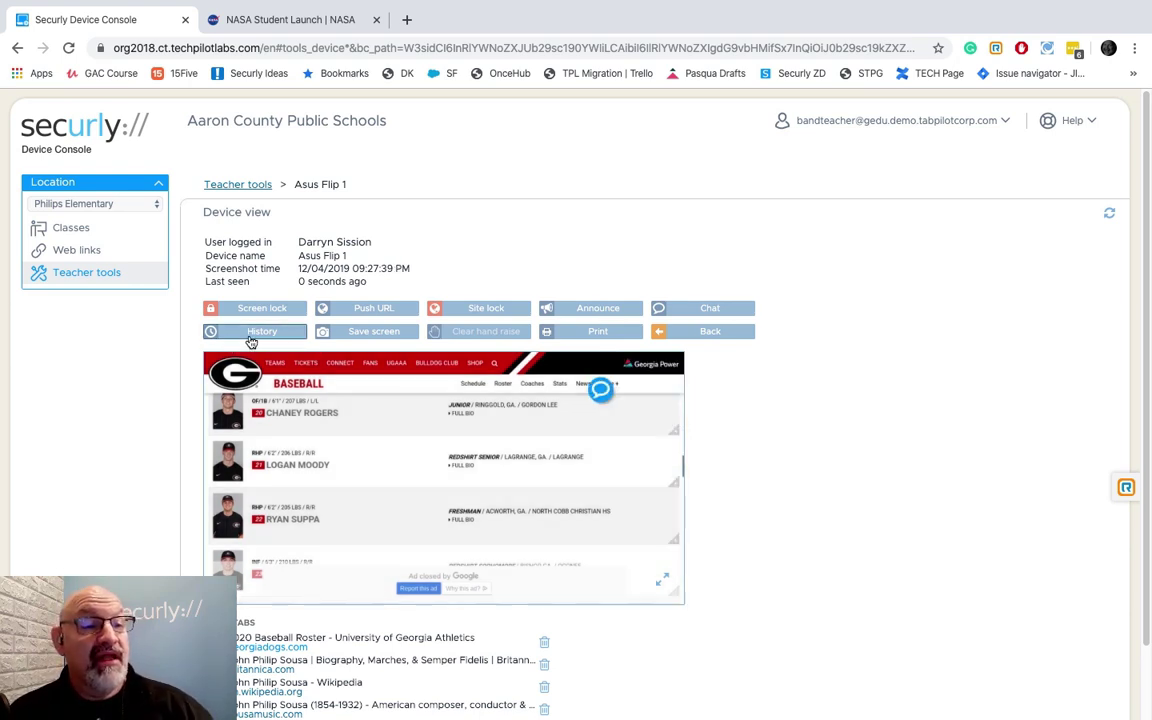
- Review the student's class session history, including visited sites, command history, saved screens and chat history, and close it
click(253, 336)
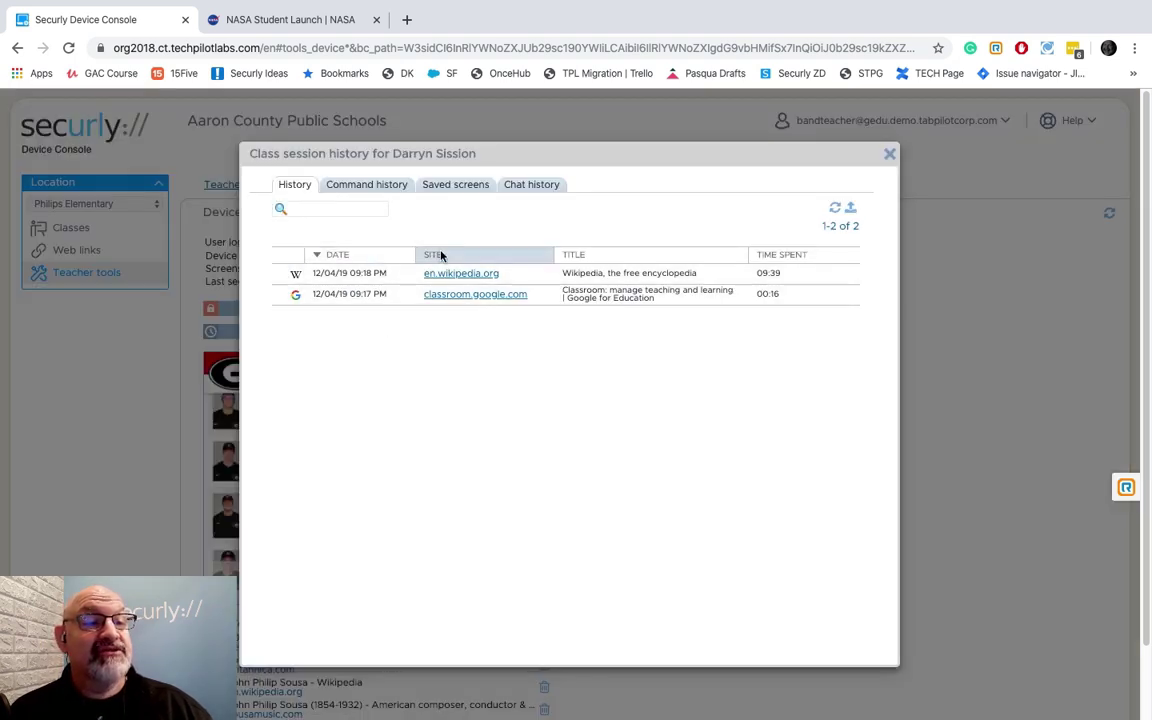
click(367, 187)
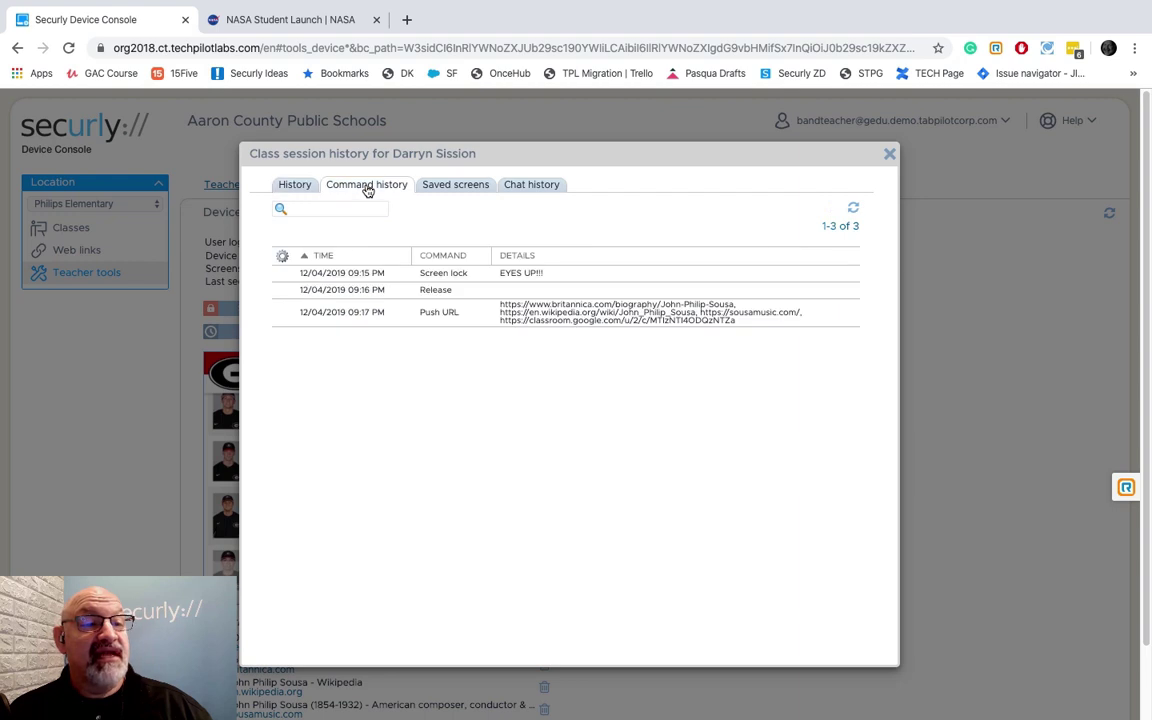
click(452, 186)
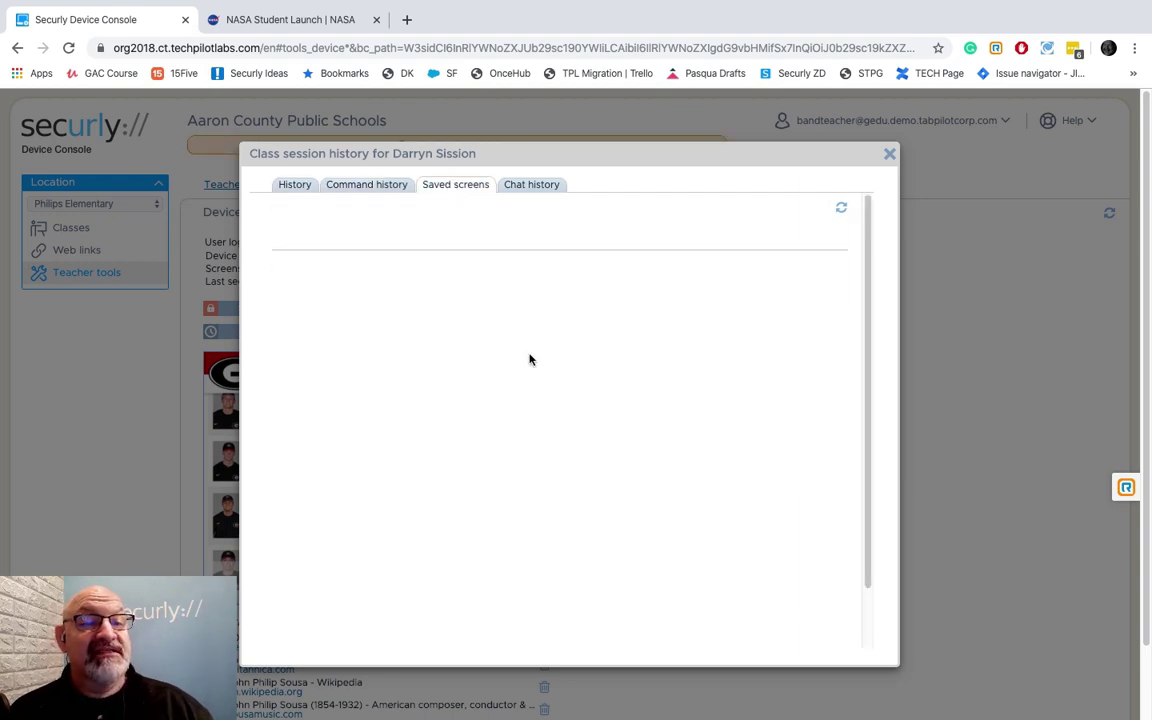
click(529, 186)
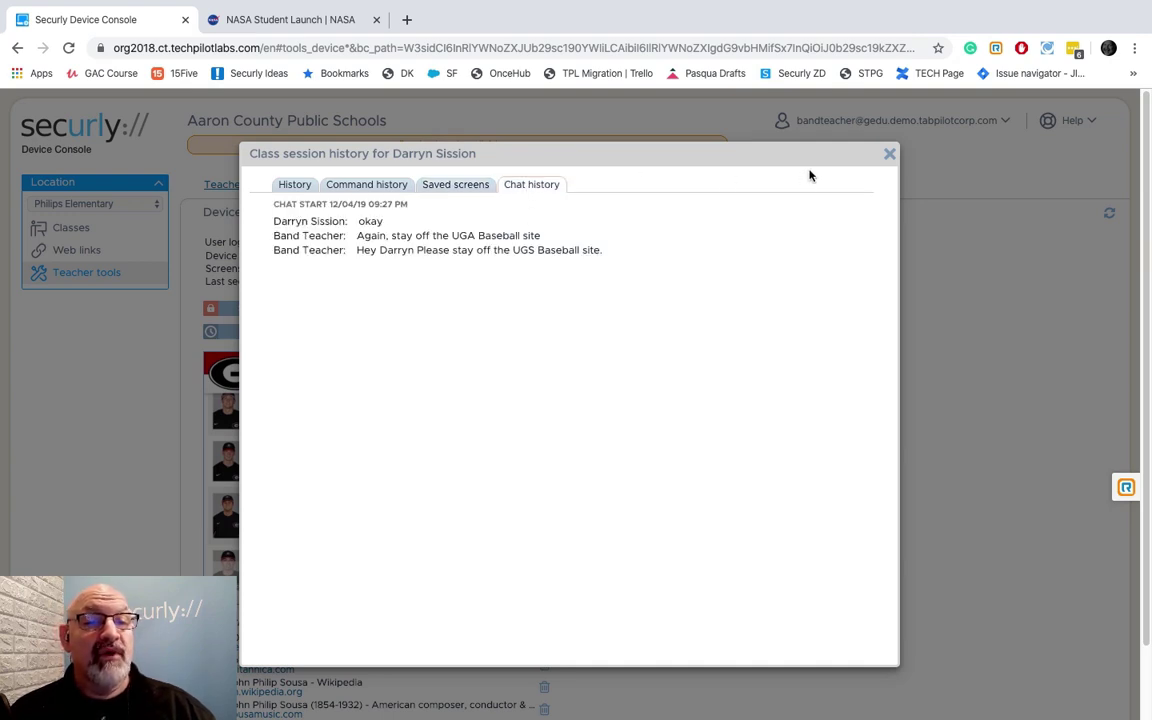
click(295, 188)
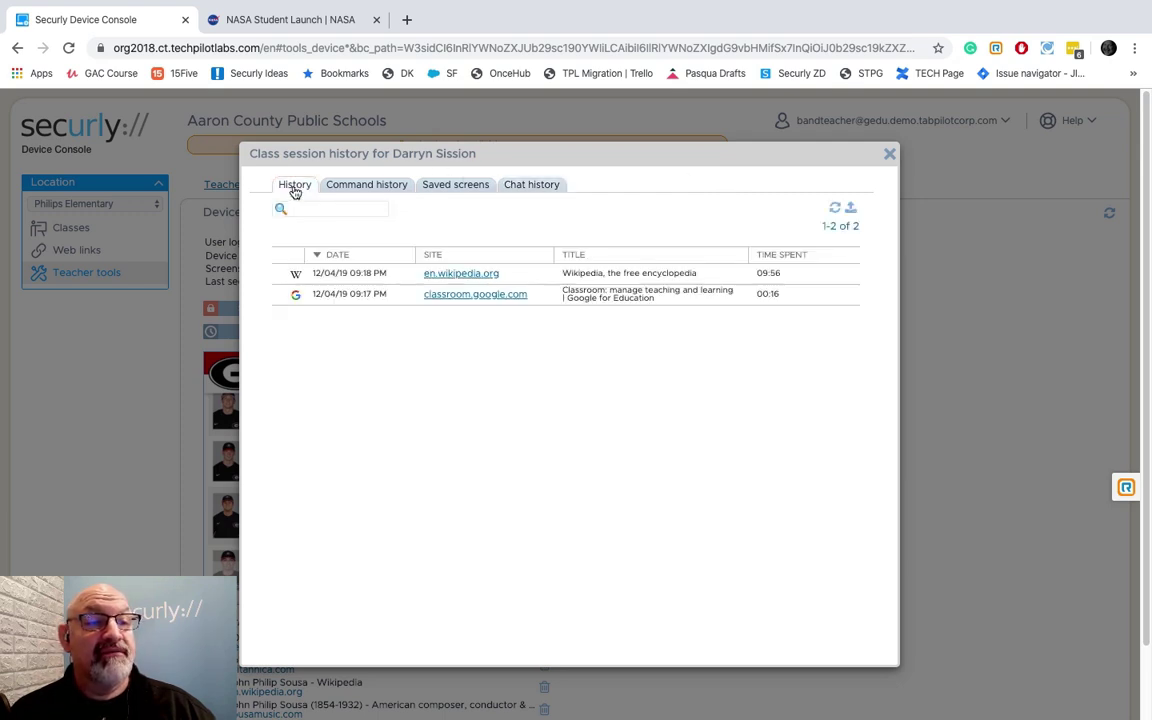
click(888, 156)
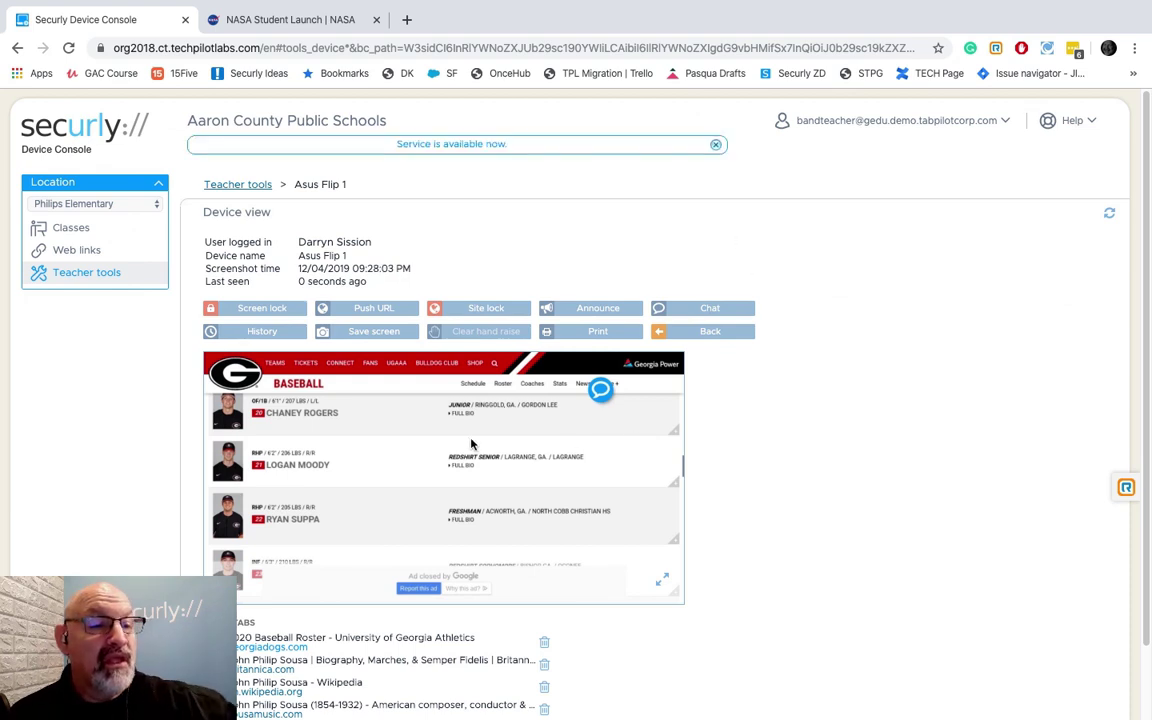
- Close the 2020 Baseball Roster tab (georgiadogs.com) on the student's device
scroll(475, 445, down, 2)
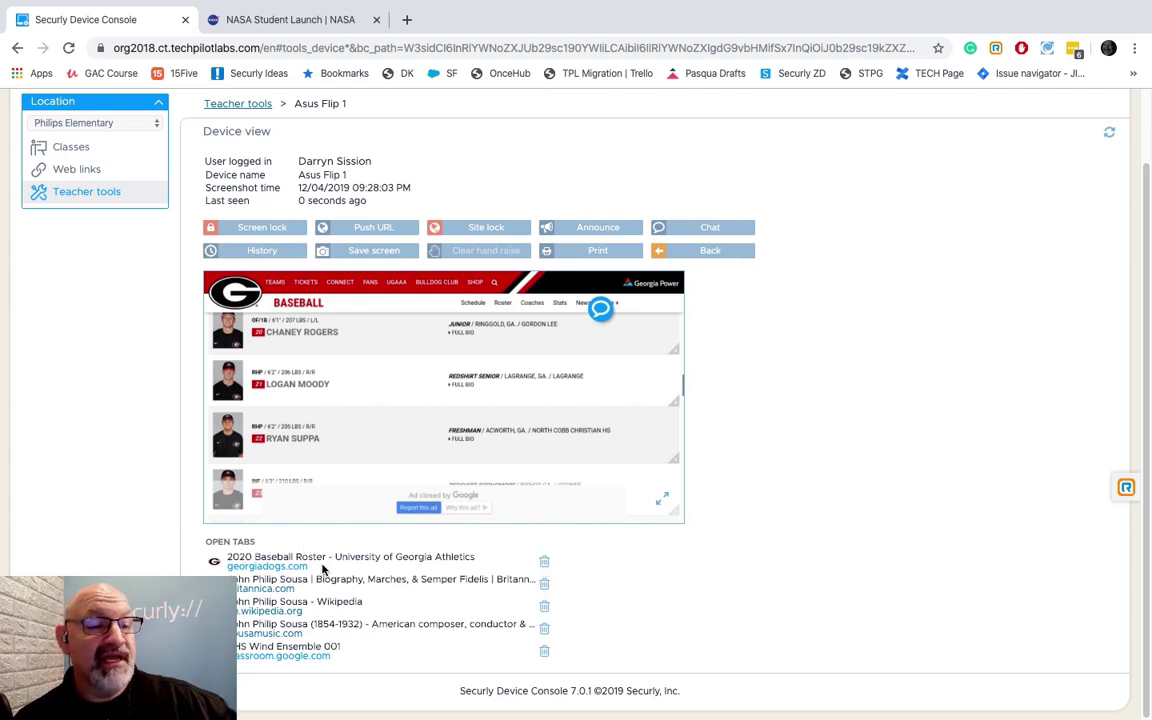
click(545, 564)
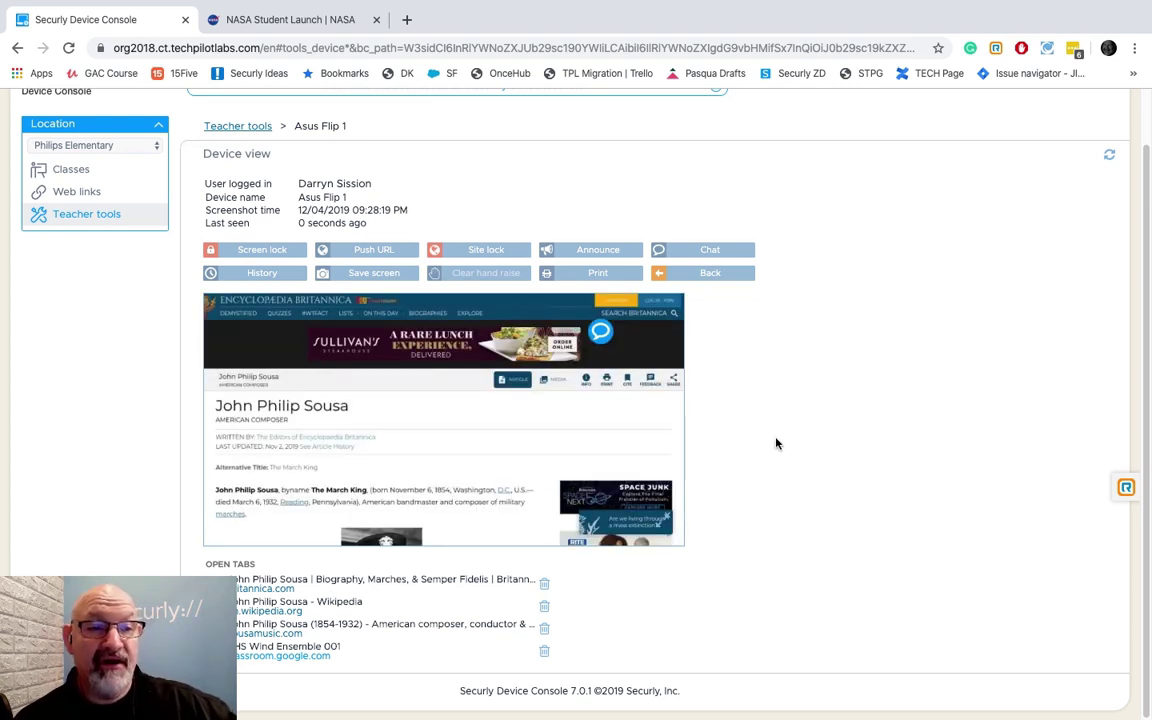
scroll(767, 442, up, 1)
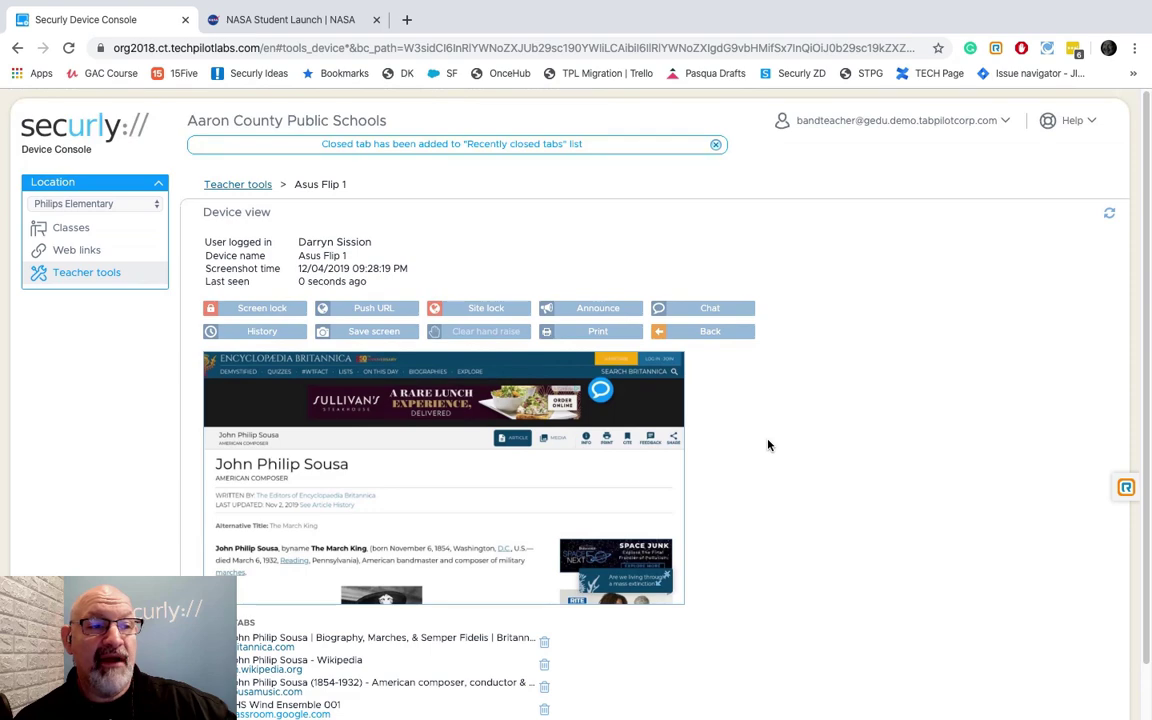
- Check the custom block list and its recently closed tabs available for adding, without adding any site
click(77, 251)
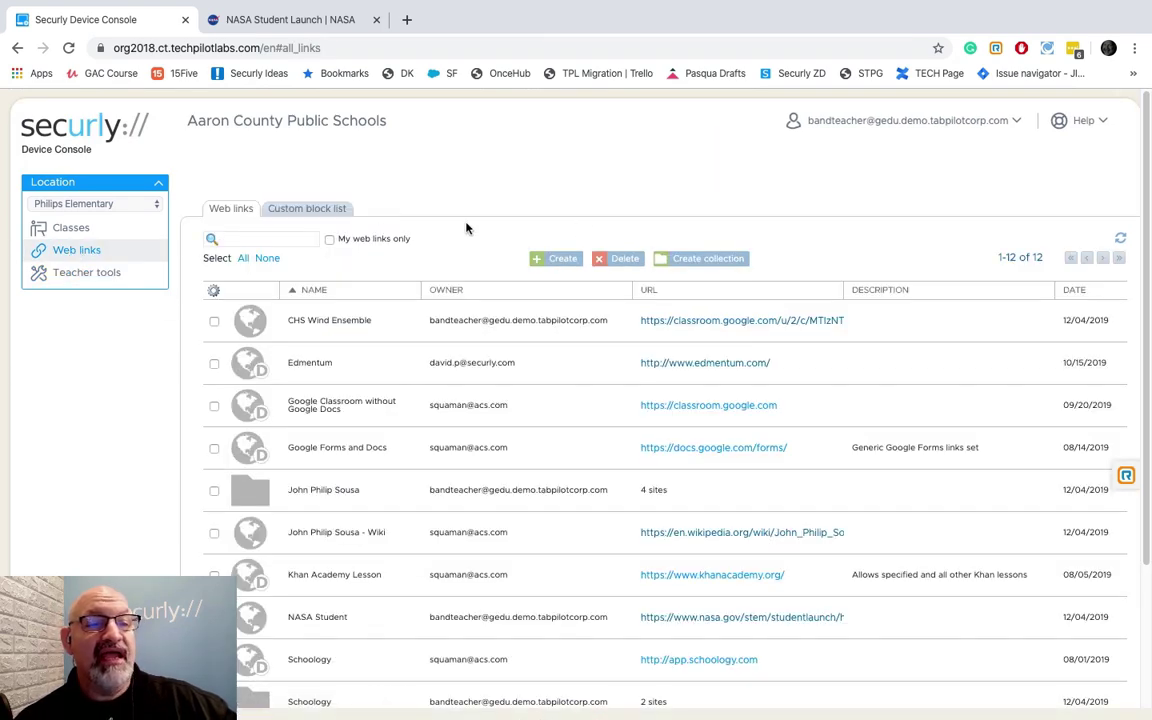
click(302, 212)
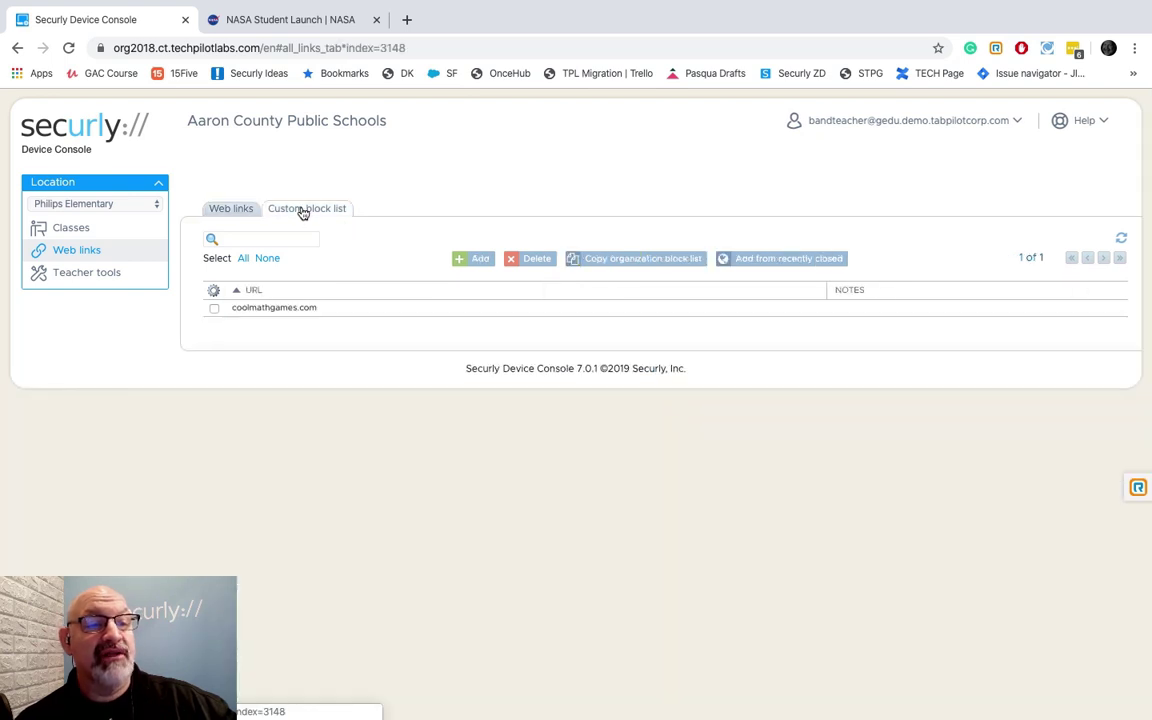
click(787, 260)
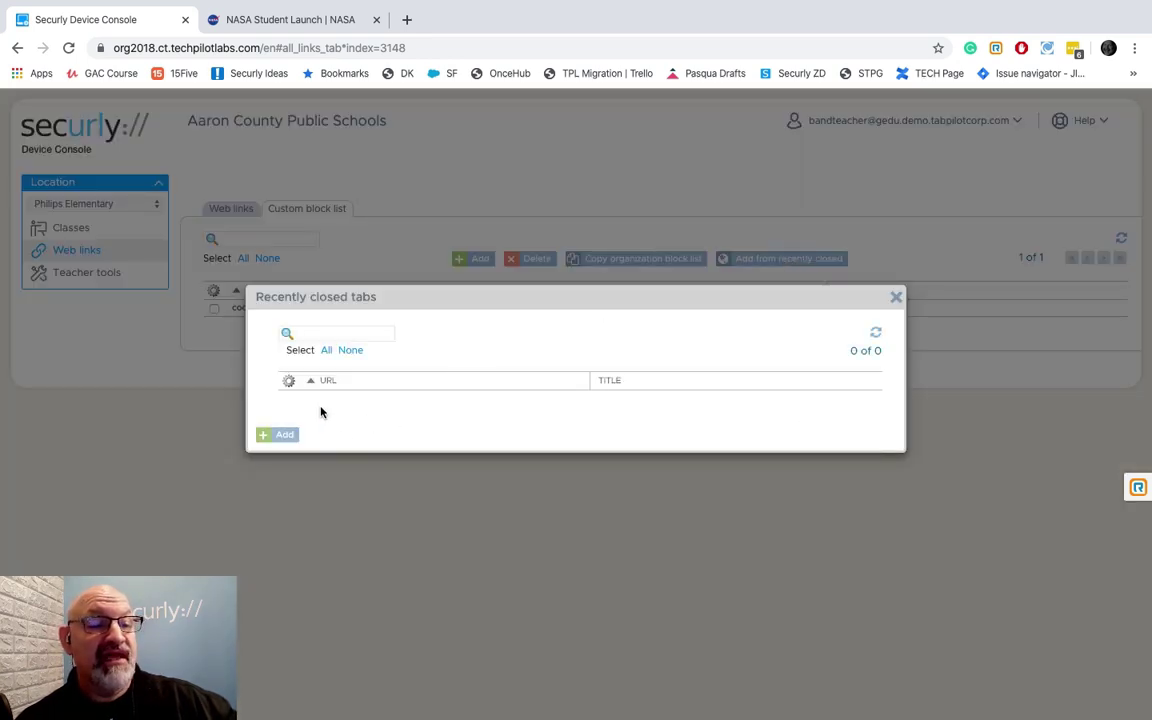
click(896, 297)
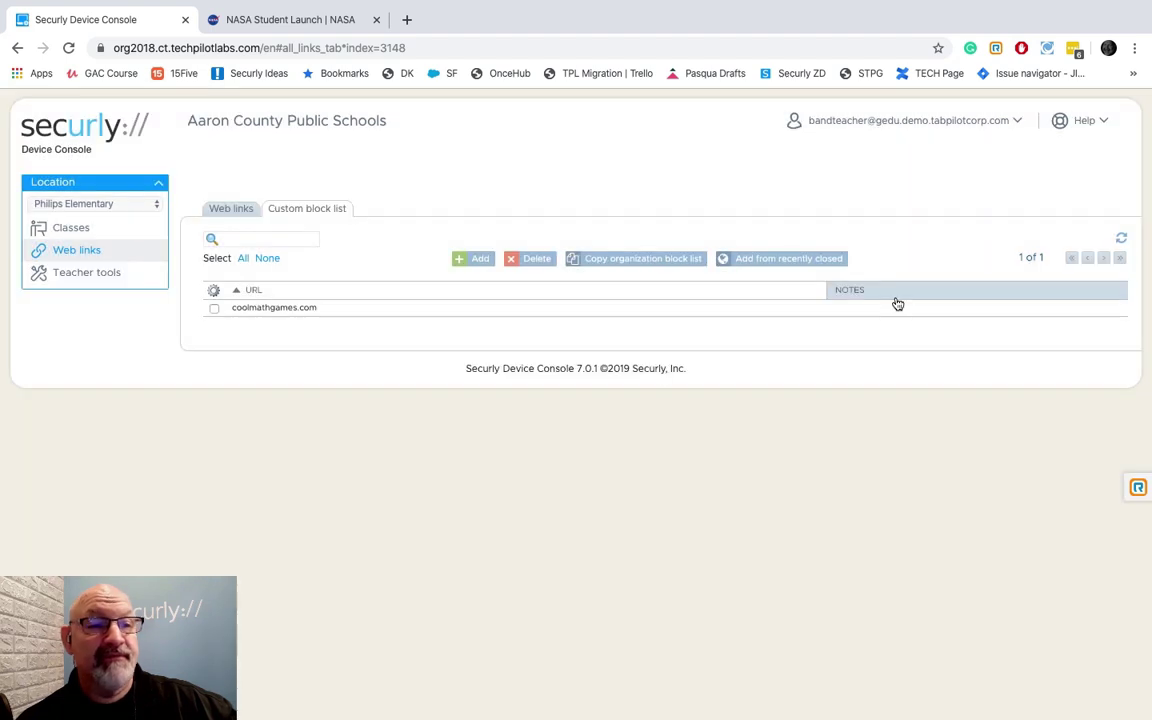
- Site-lock all devices in the Music Theory 1 class to the NASA Student web link, force closing all other tabs
click(94, 278)
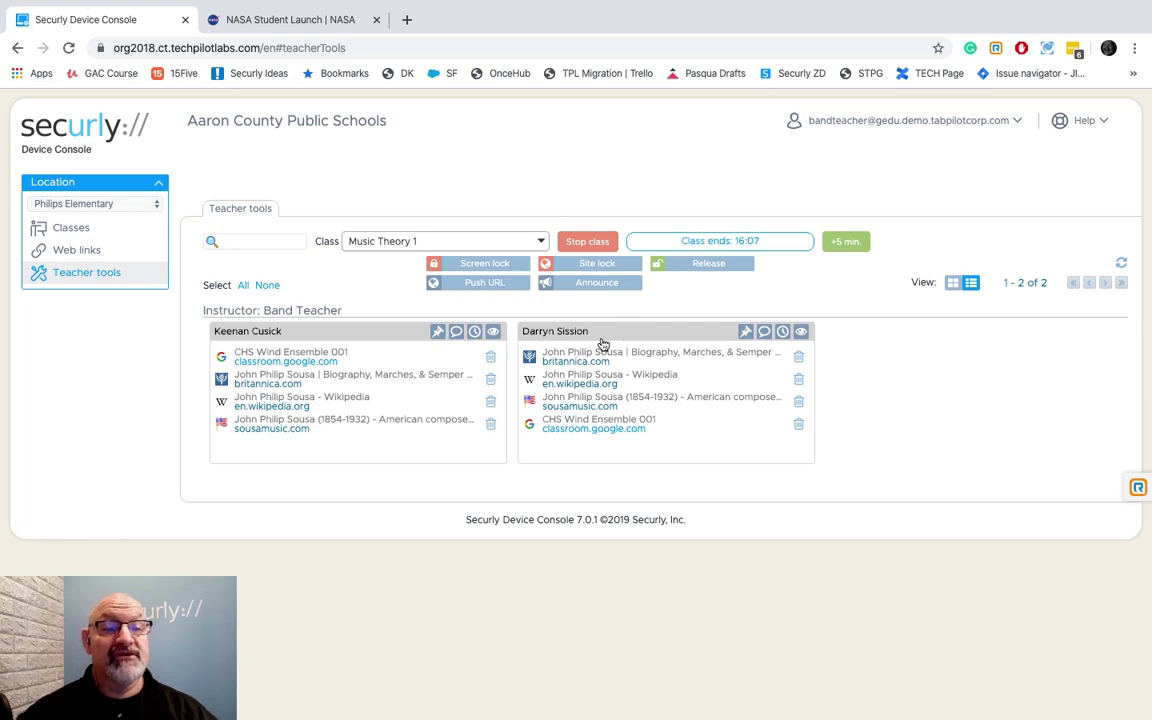
click(603, 265)
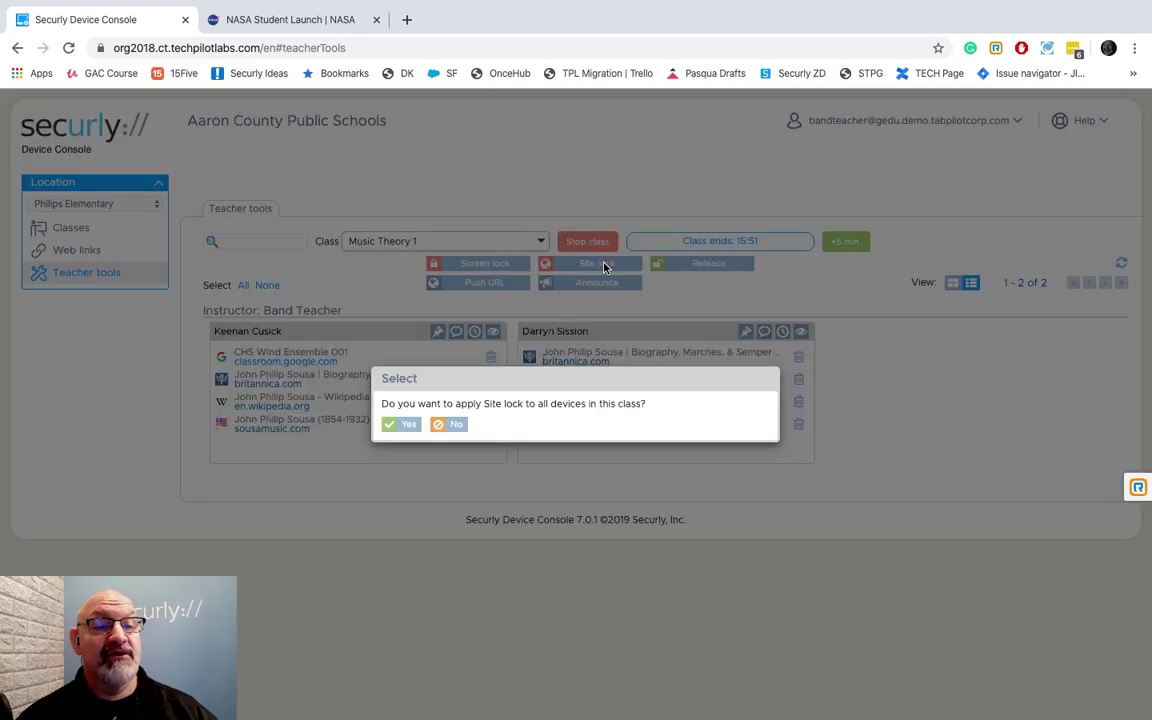
click(405, 425)
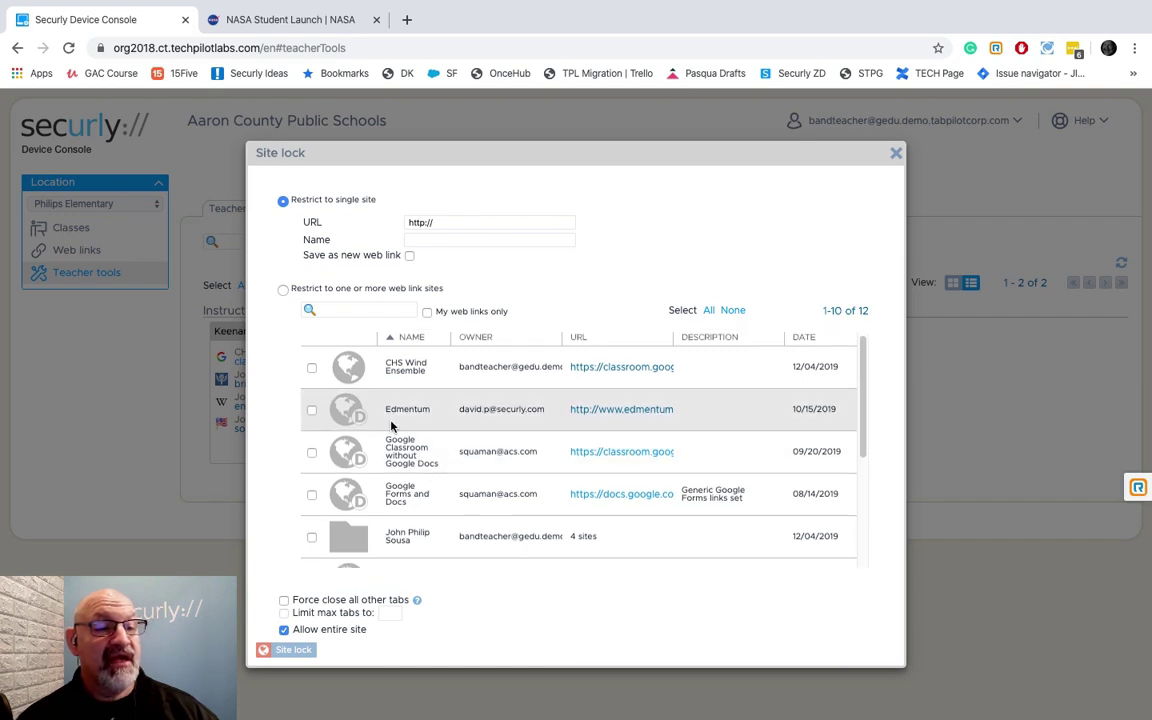
scroll(440, 431, down, 1)
scroll(440, 431, down, 6)
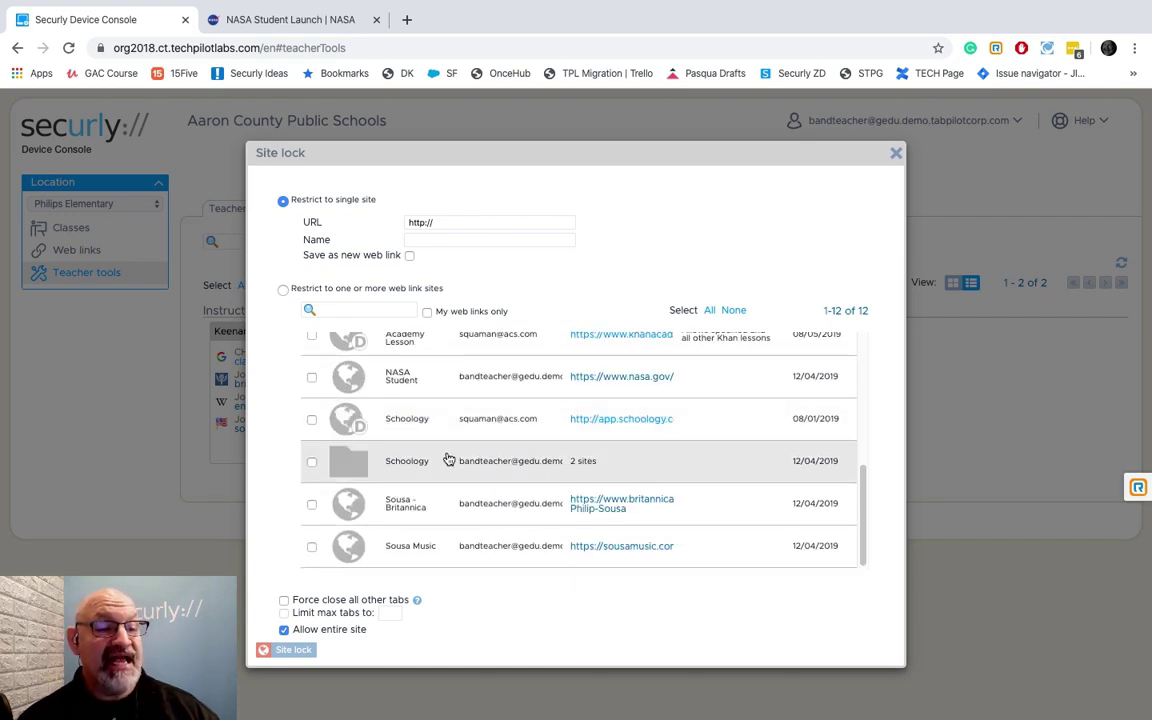
click(311, 378)
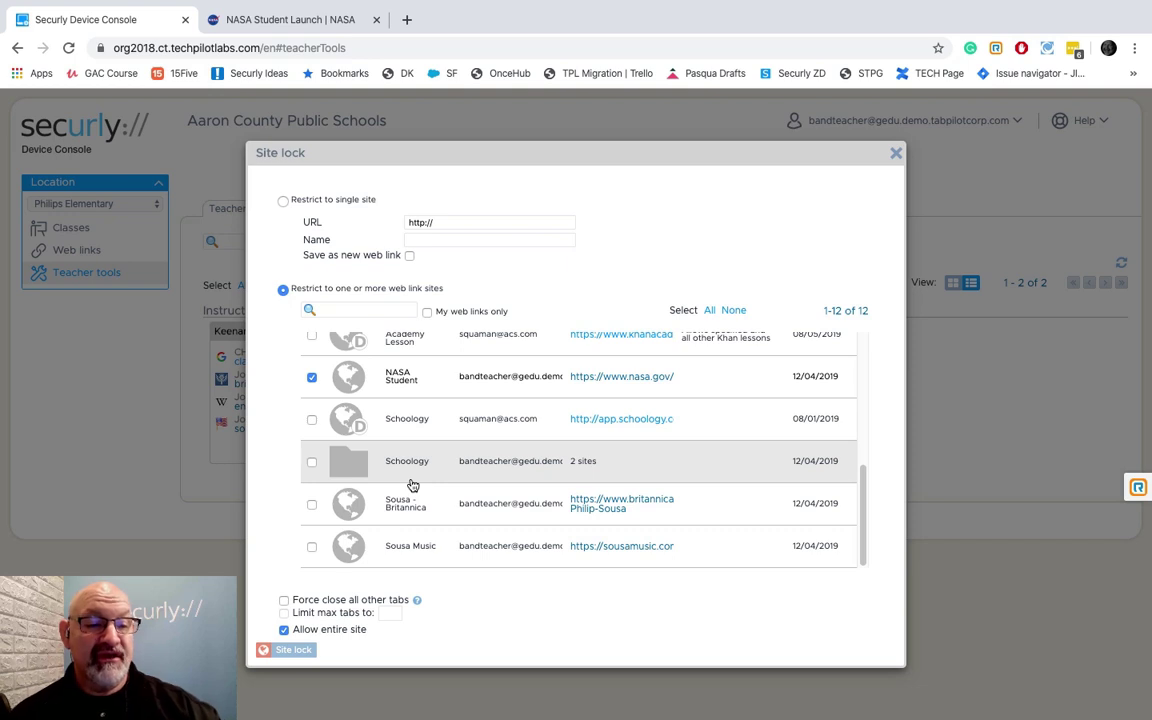
click(284, 601)
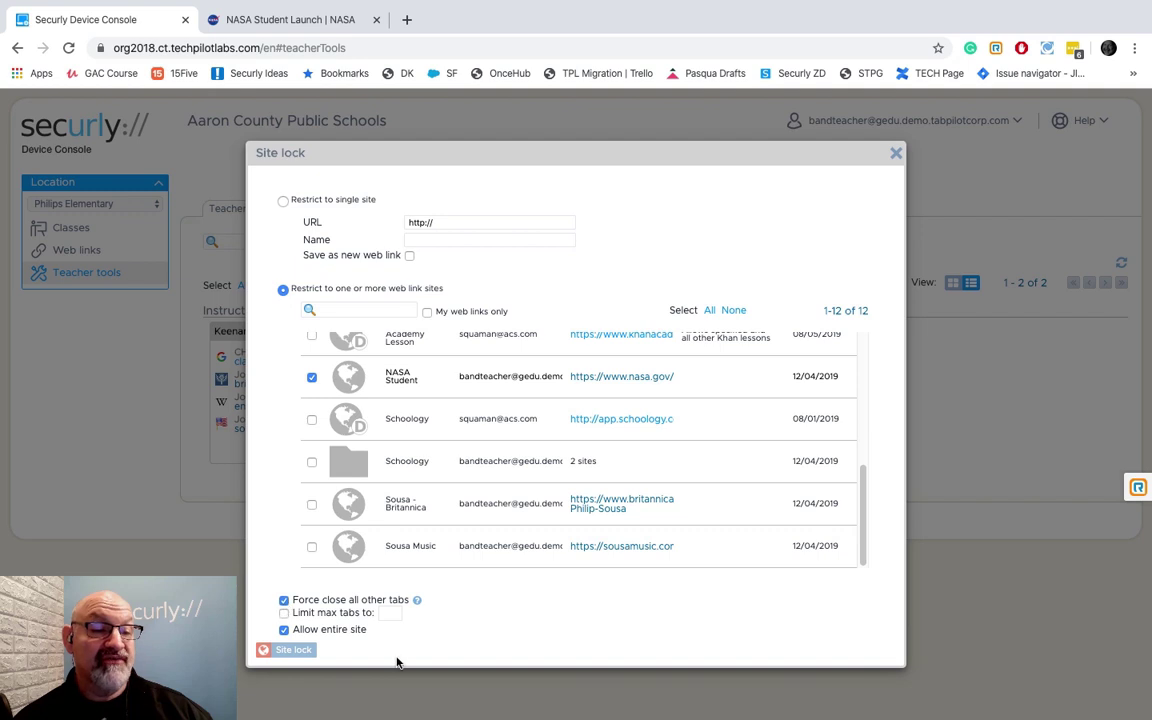
click(293, 651)
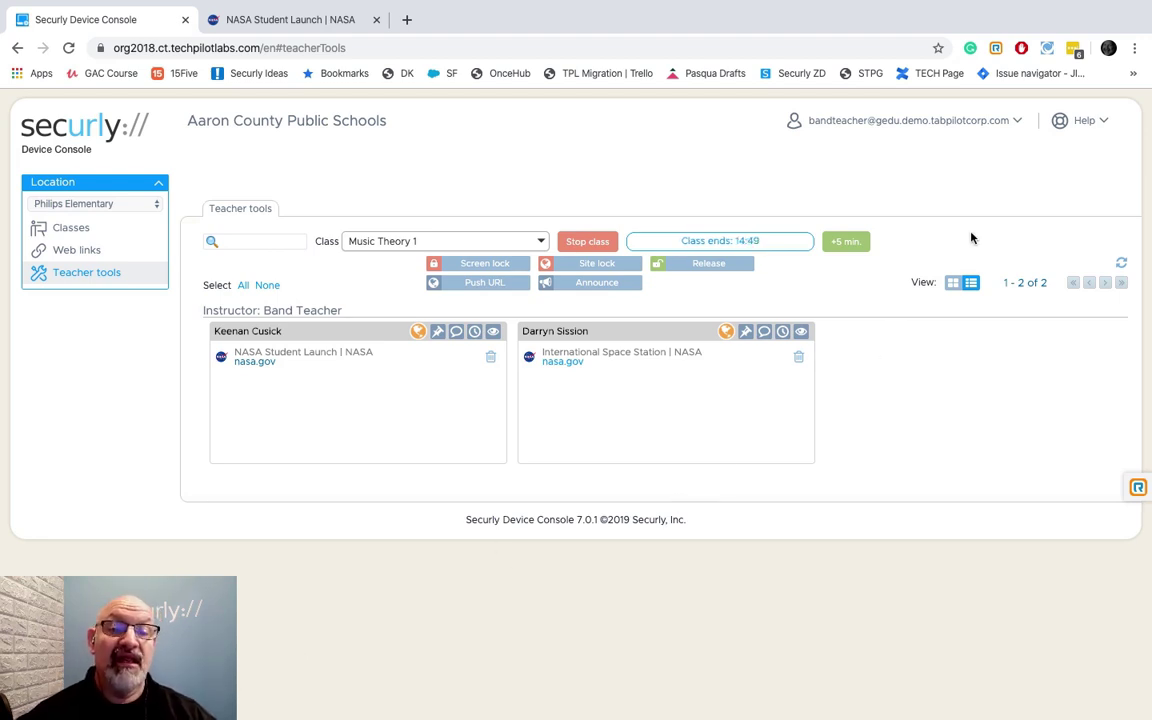
- Show the class as screen thumbnails and release all devices from the site lock
click(953, 283)
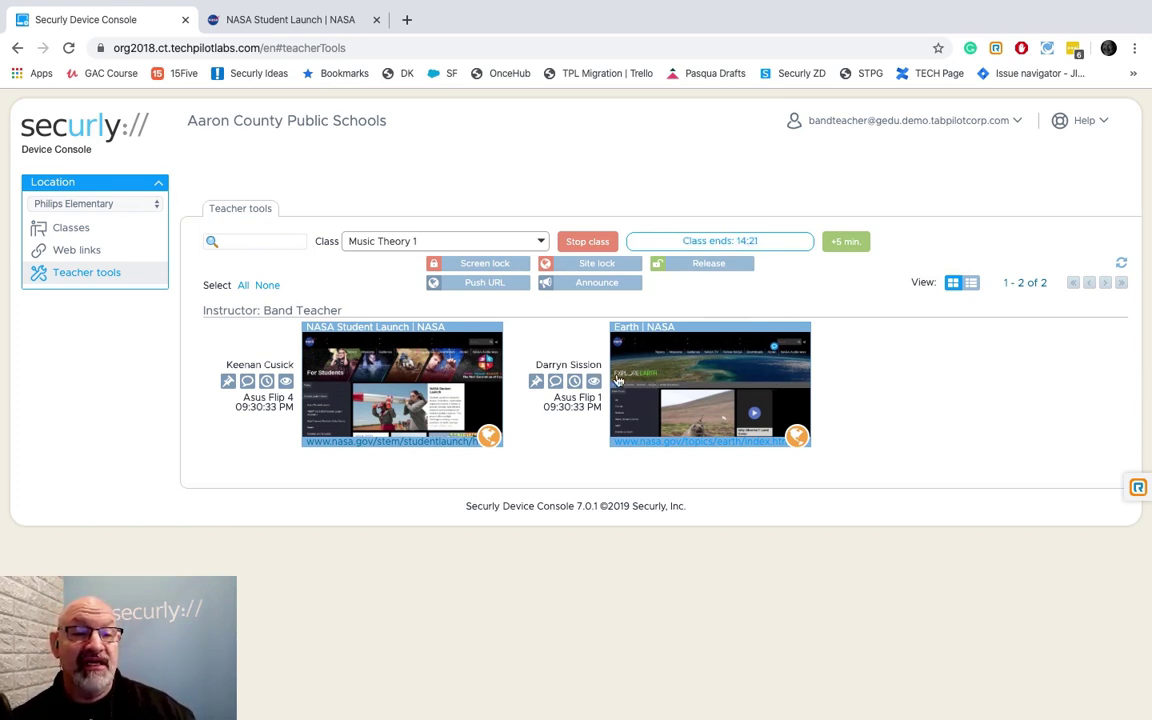
click(710, 266)
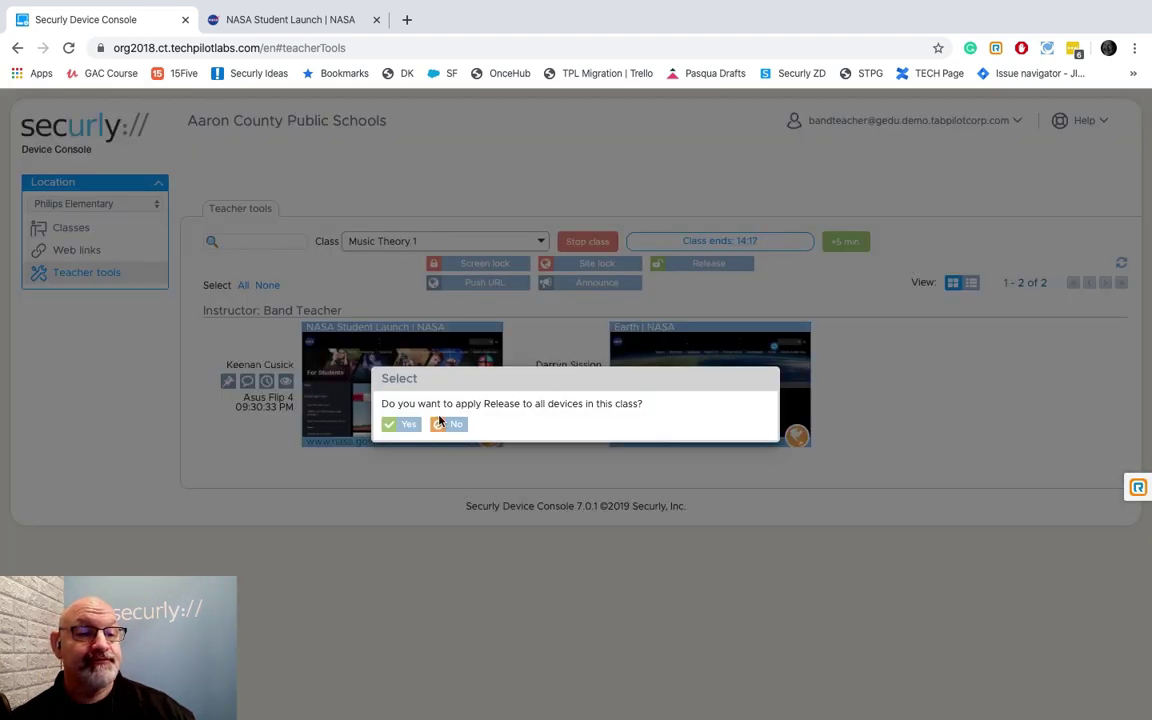
click(403, 426)
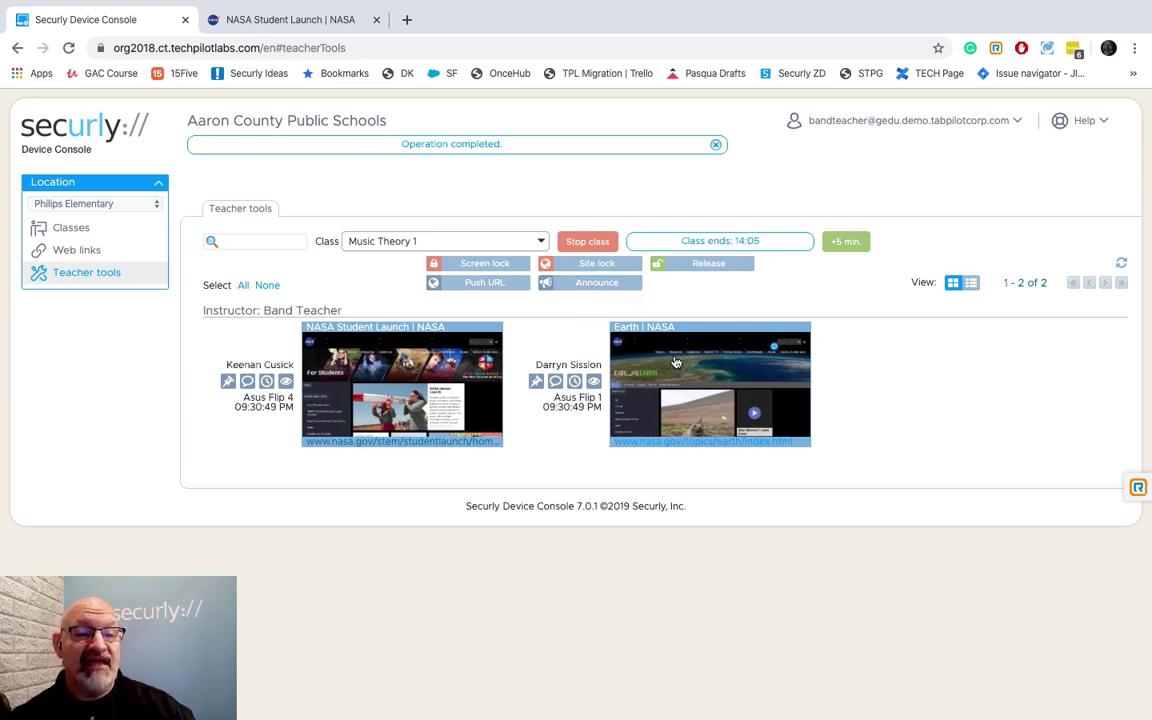
- Send the announcement "Remember your test tomorrow" to all devices in the Music Theory 1 class
click(593, 284)
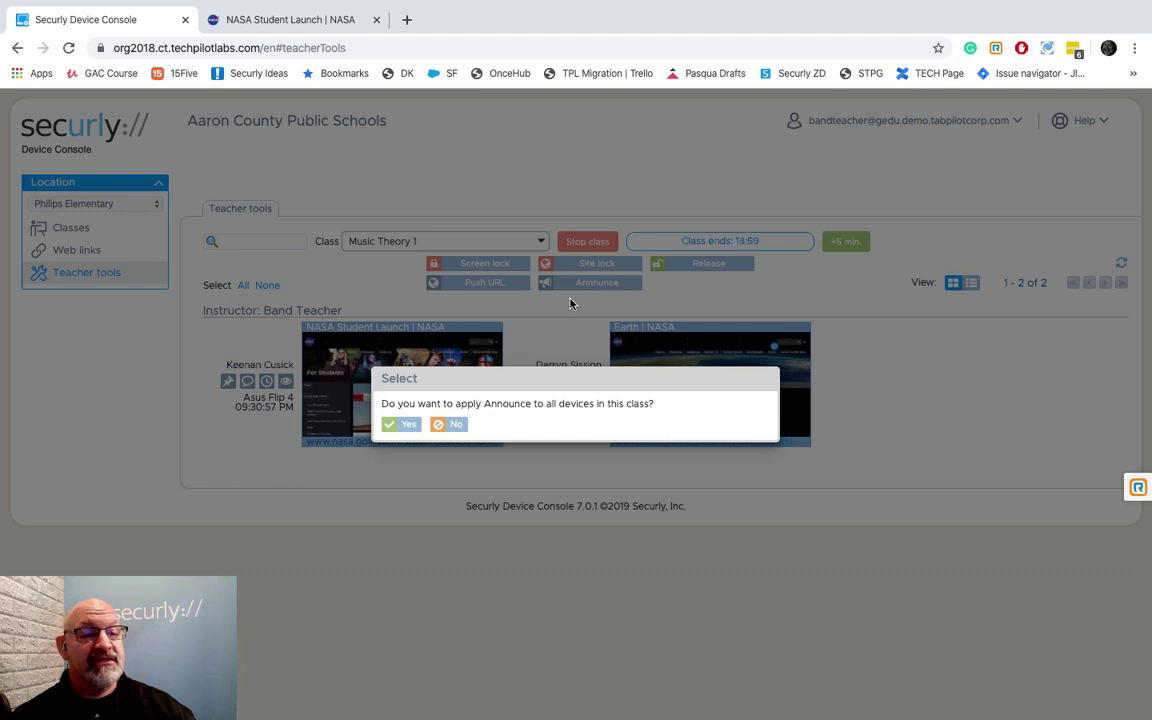
click(405, 428)
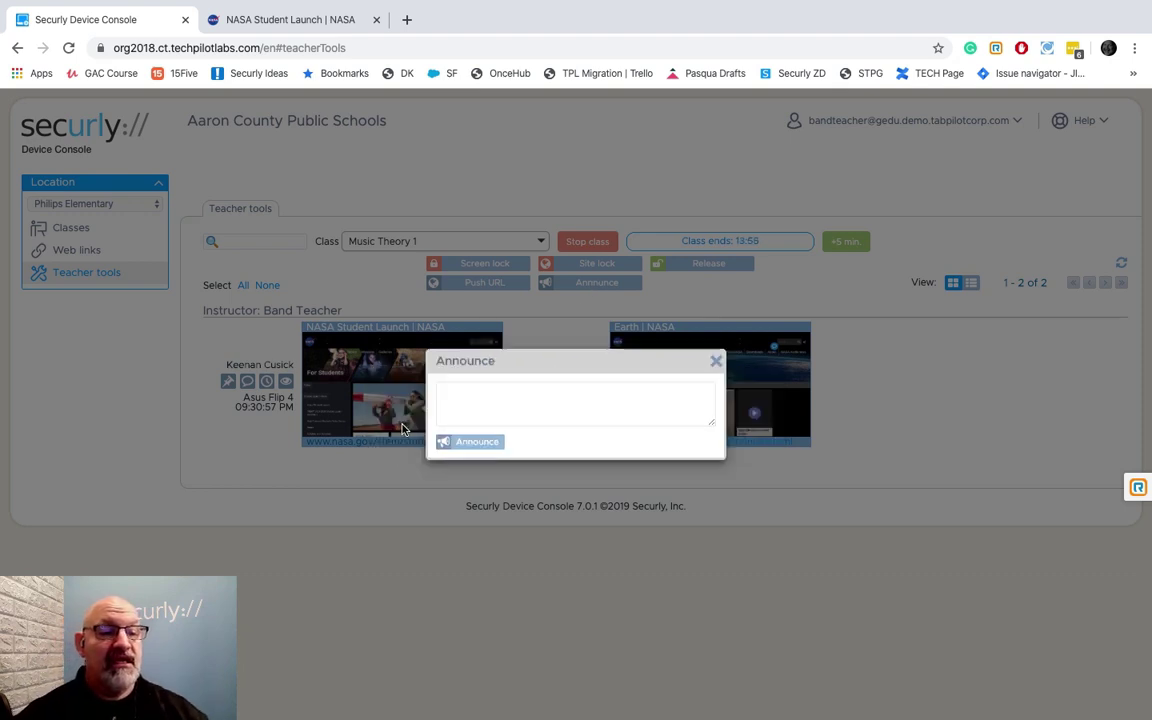
click(461, 385)
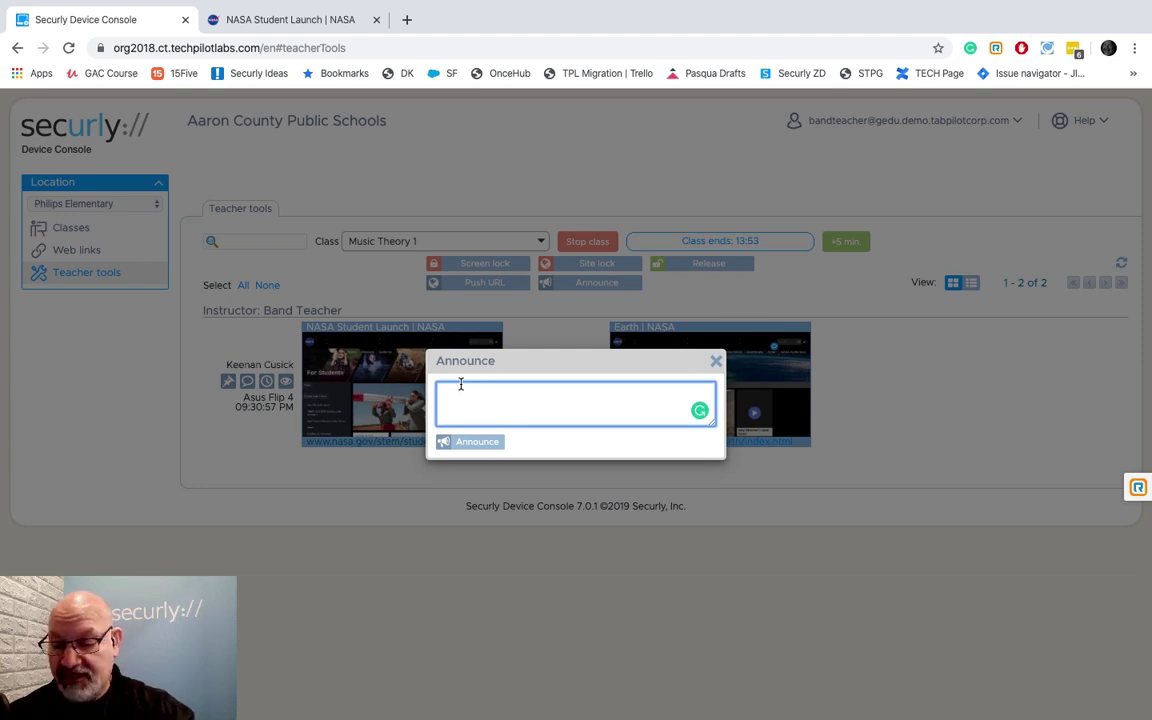
text(Rememb)
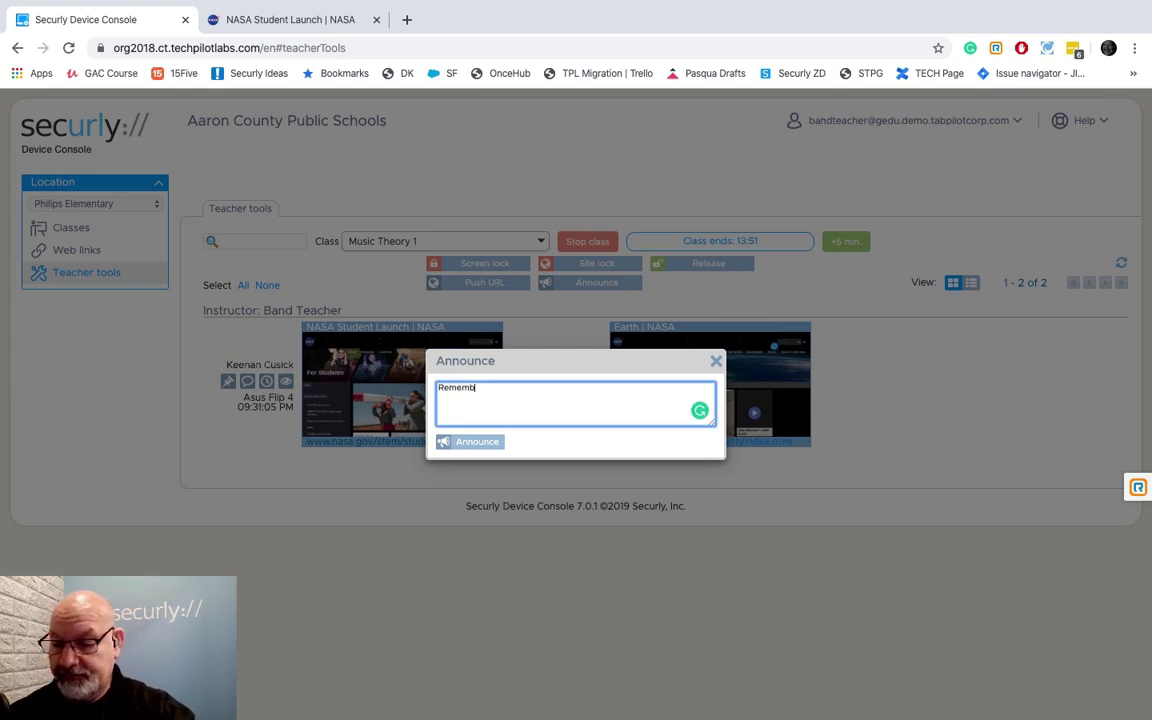
text(er your )
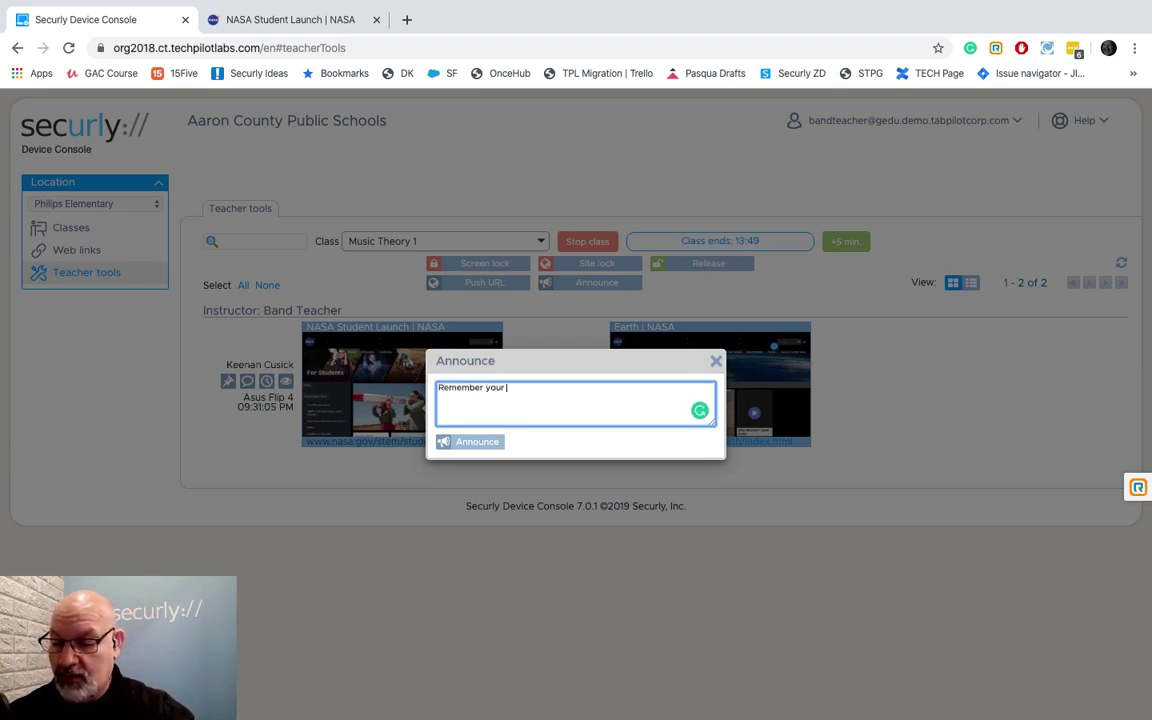
text(test tom)
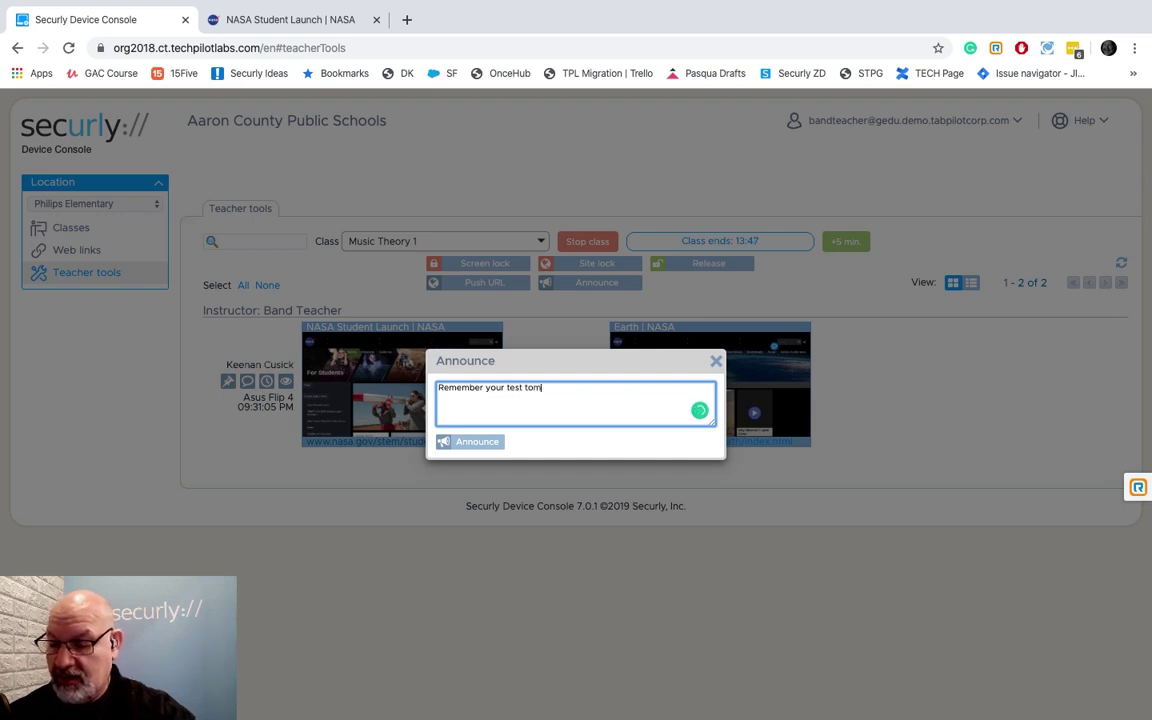
text(orrow)
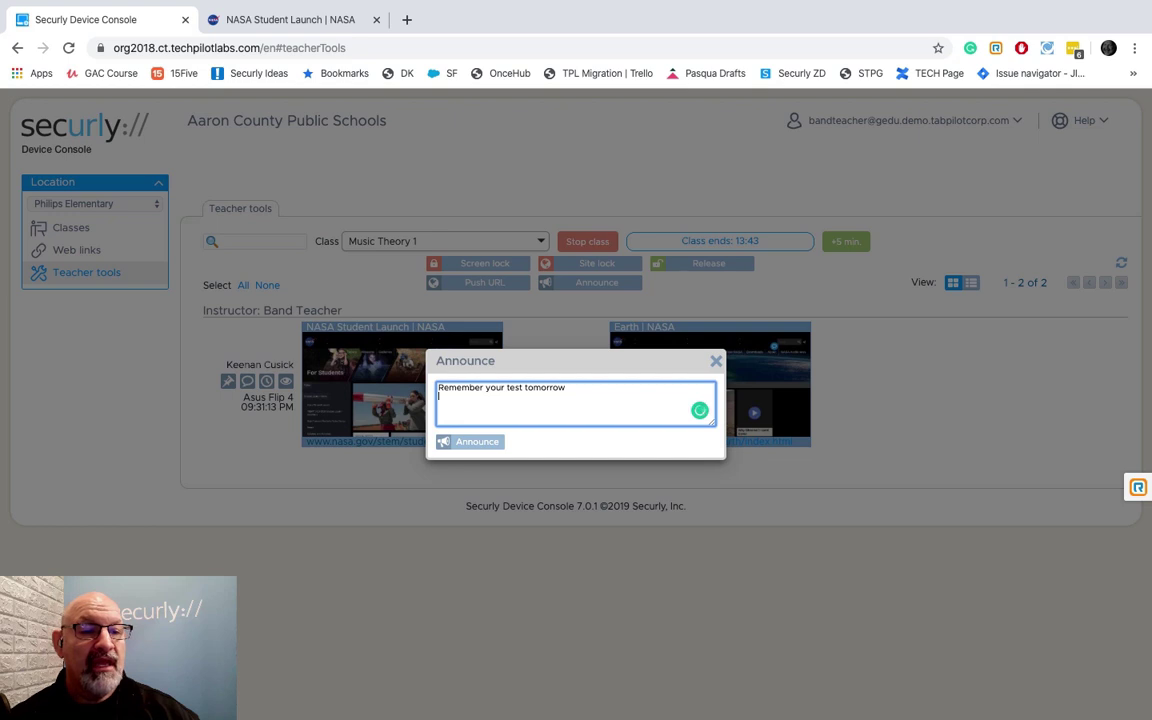
click(481, 444)
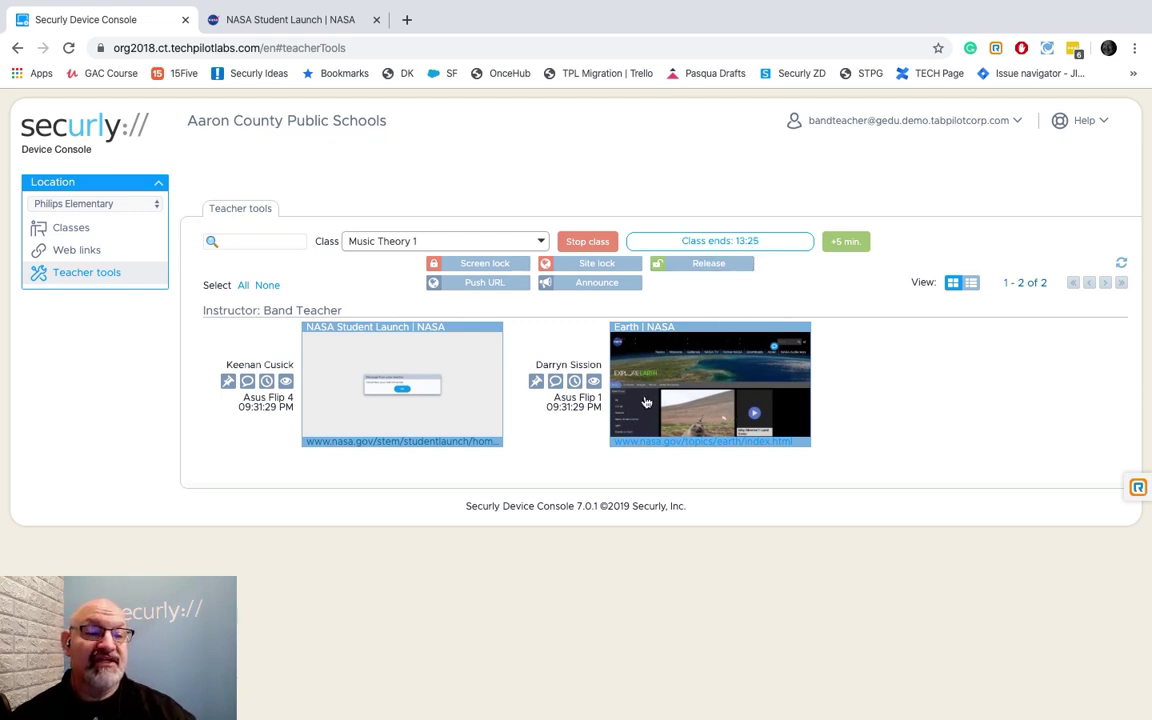
- Show the class as tab lists and review the session, command, chat and saved-screen history of the student on Earth | NASA
click(970, 283)
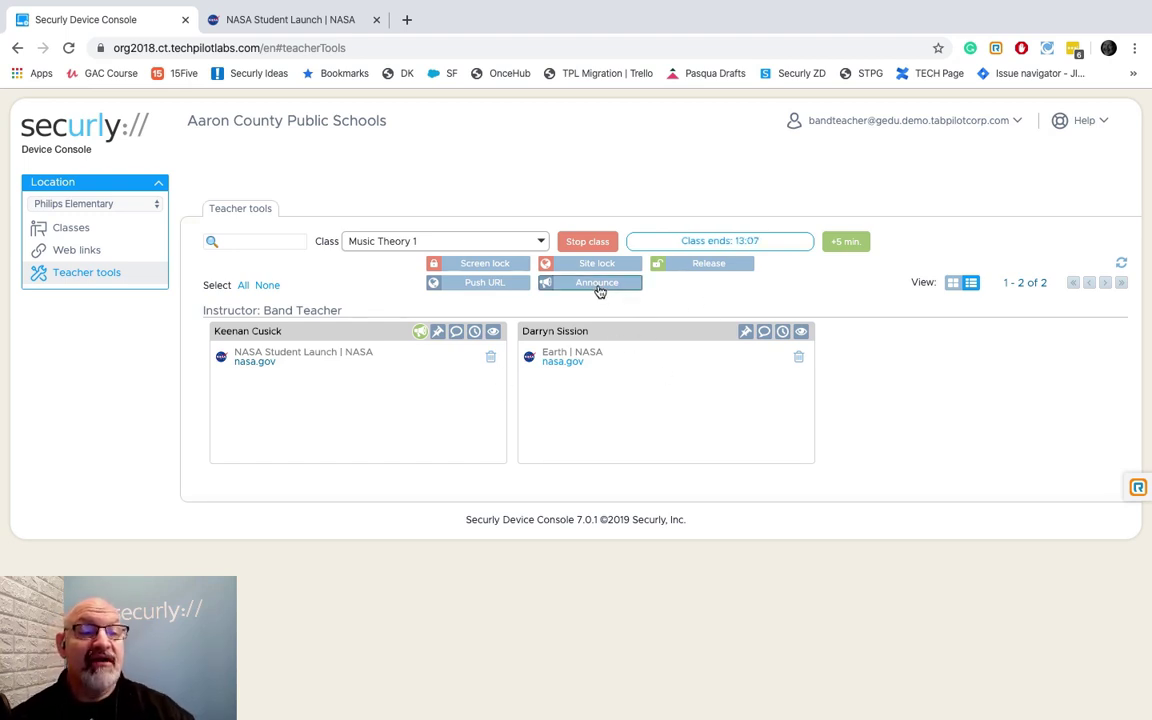
click(785, 336)
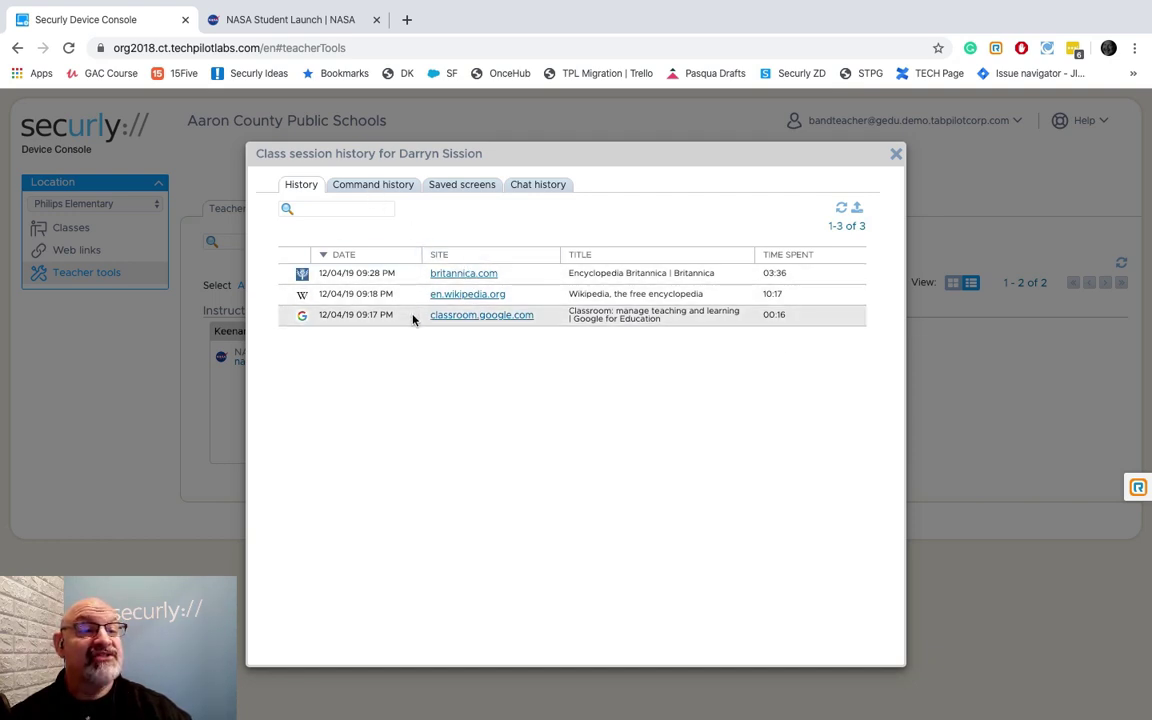
click(371, 190)
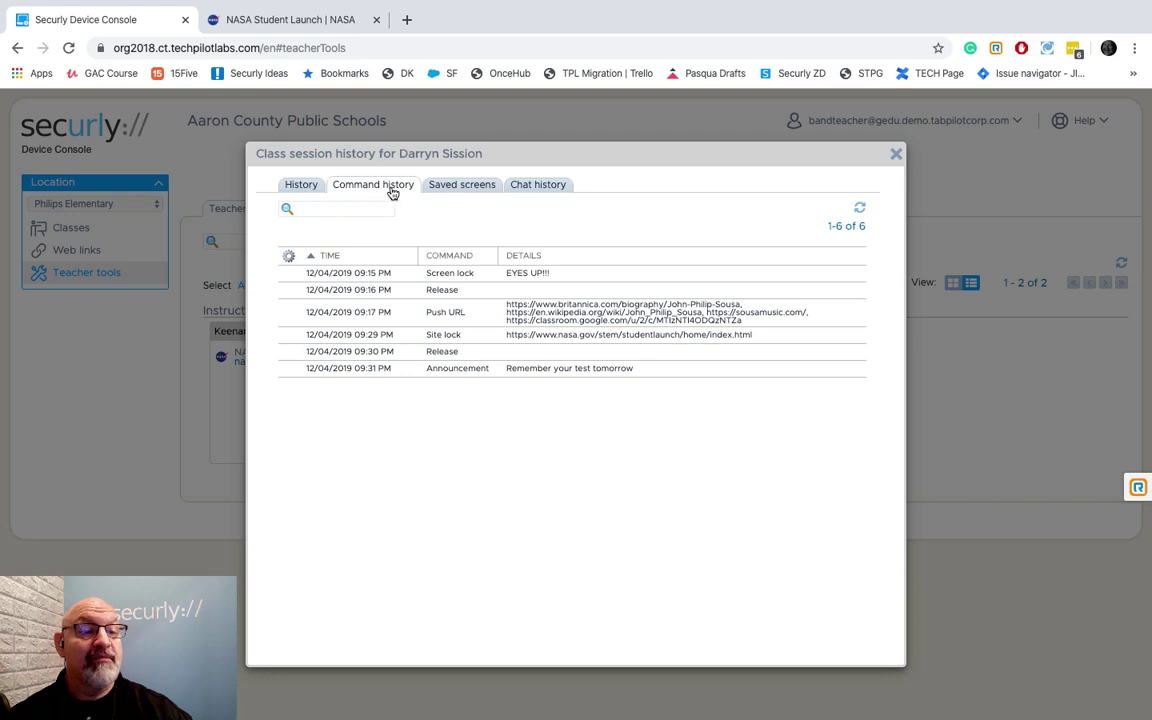
click(528, 190)
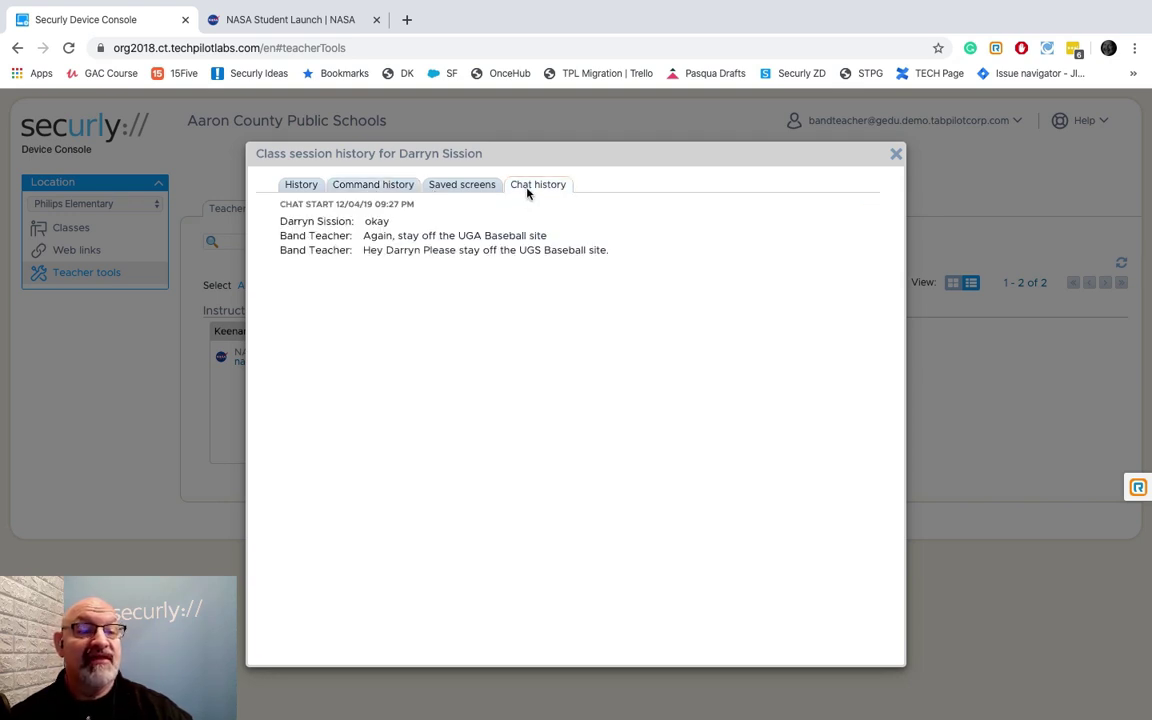
click(466, 190)
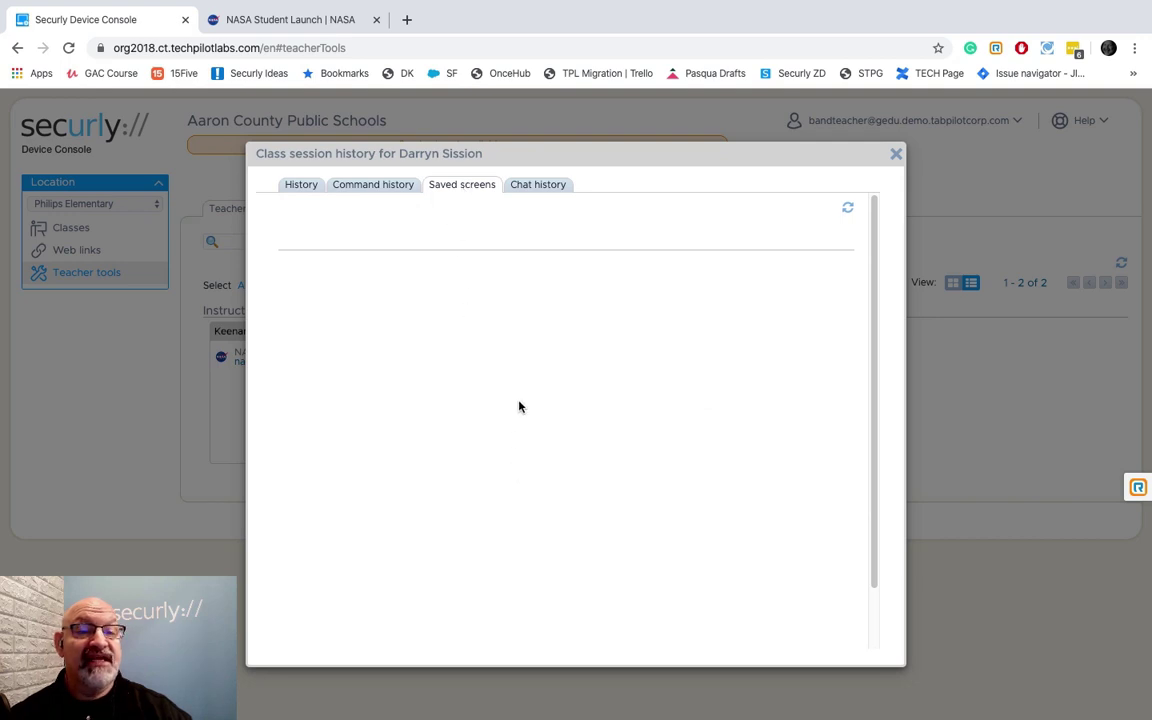
click(392, 190)
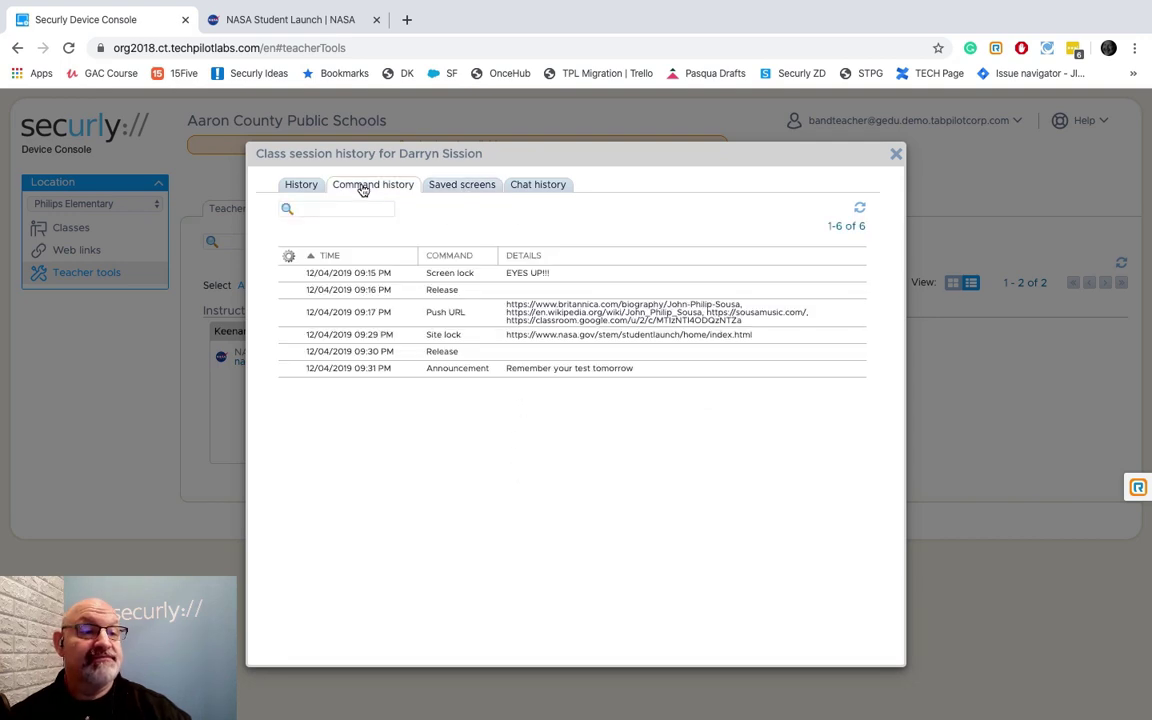
click(302, 186)
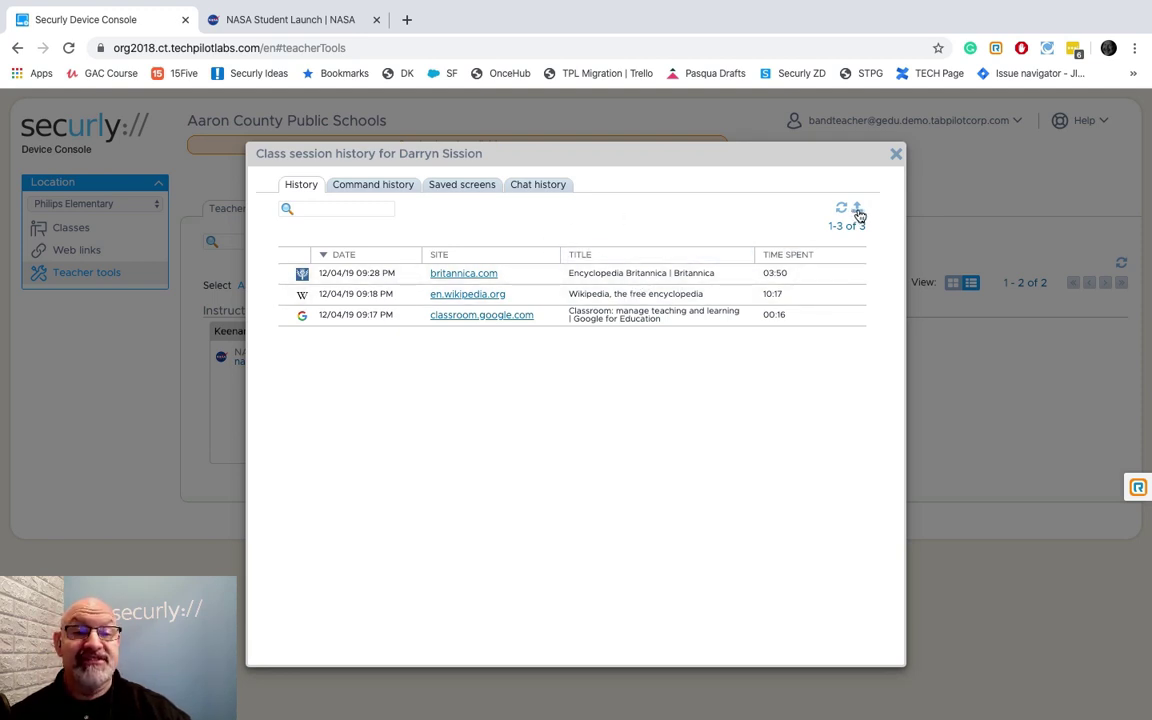
click(895, 154)
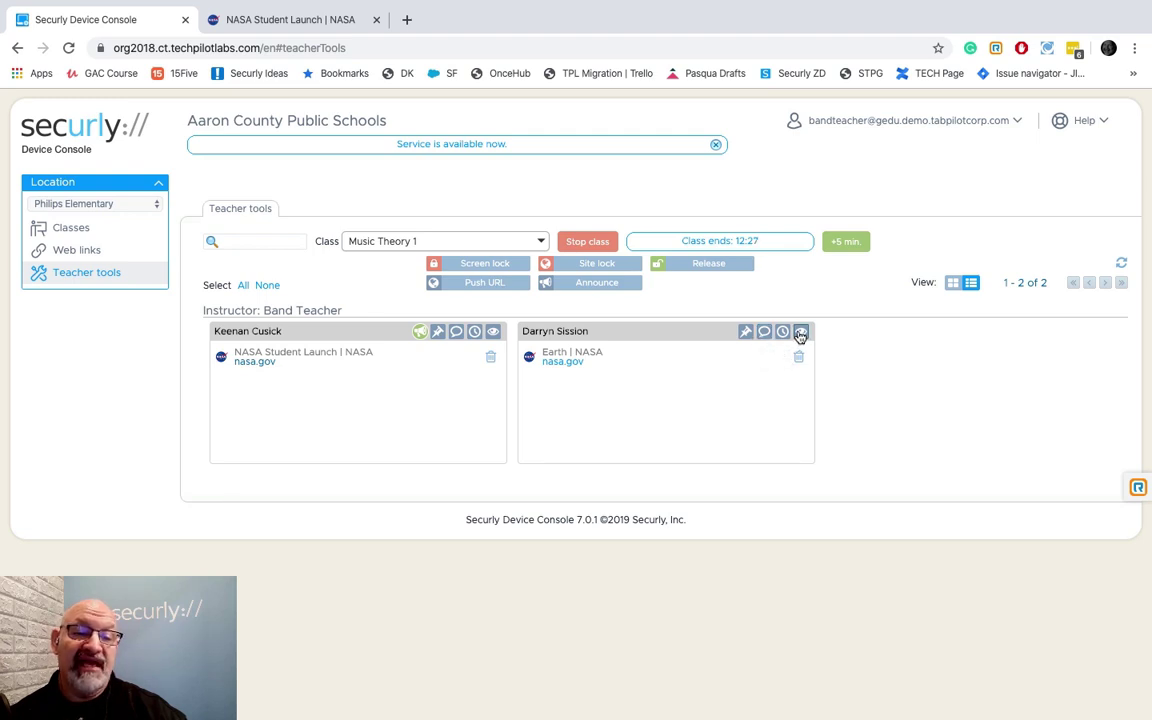
- Inspect the device view of the student on the Earth | NASA page and return to the class overview
click(801, 334)
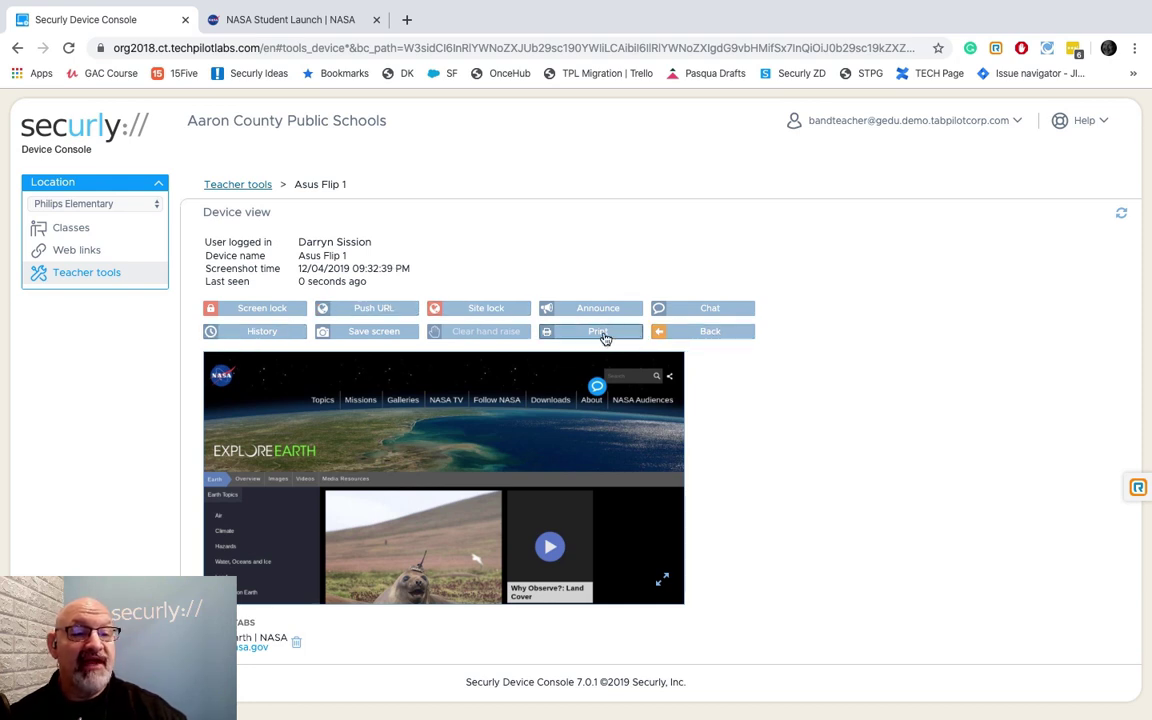
click(685, 336)
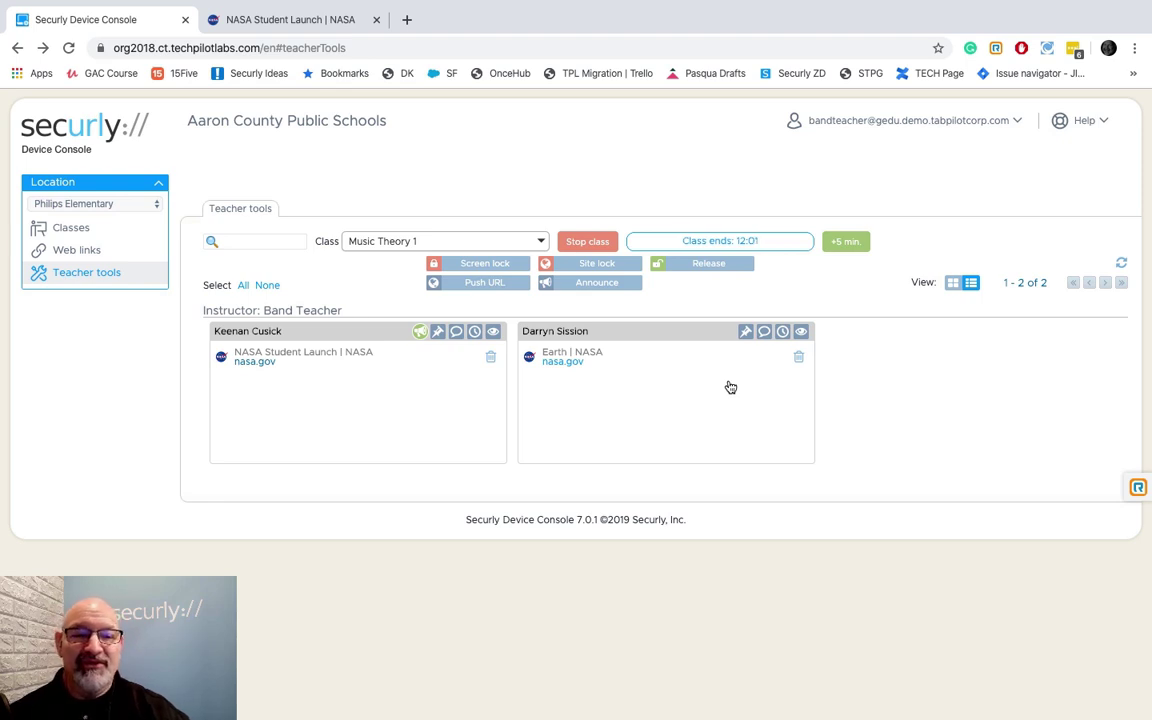
- Try pinning both students' panels to the front of the class list, and unpin them again
click(746, 333)
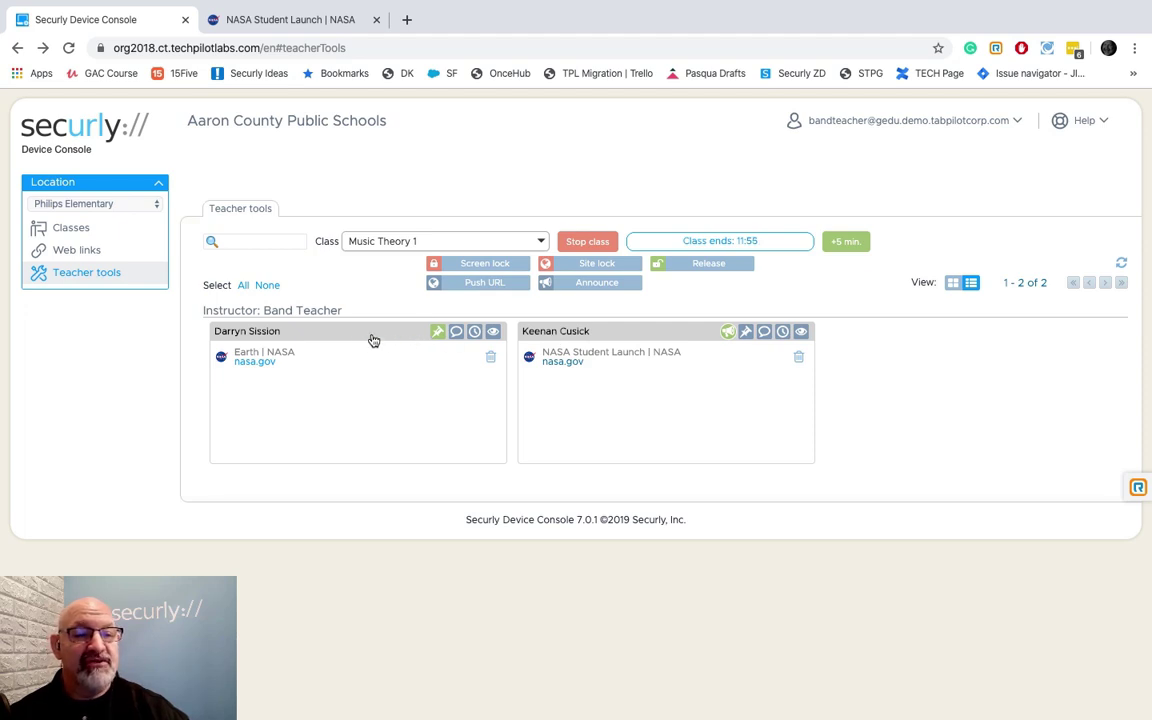
click(746, 333)
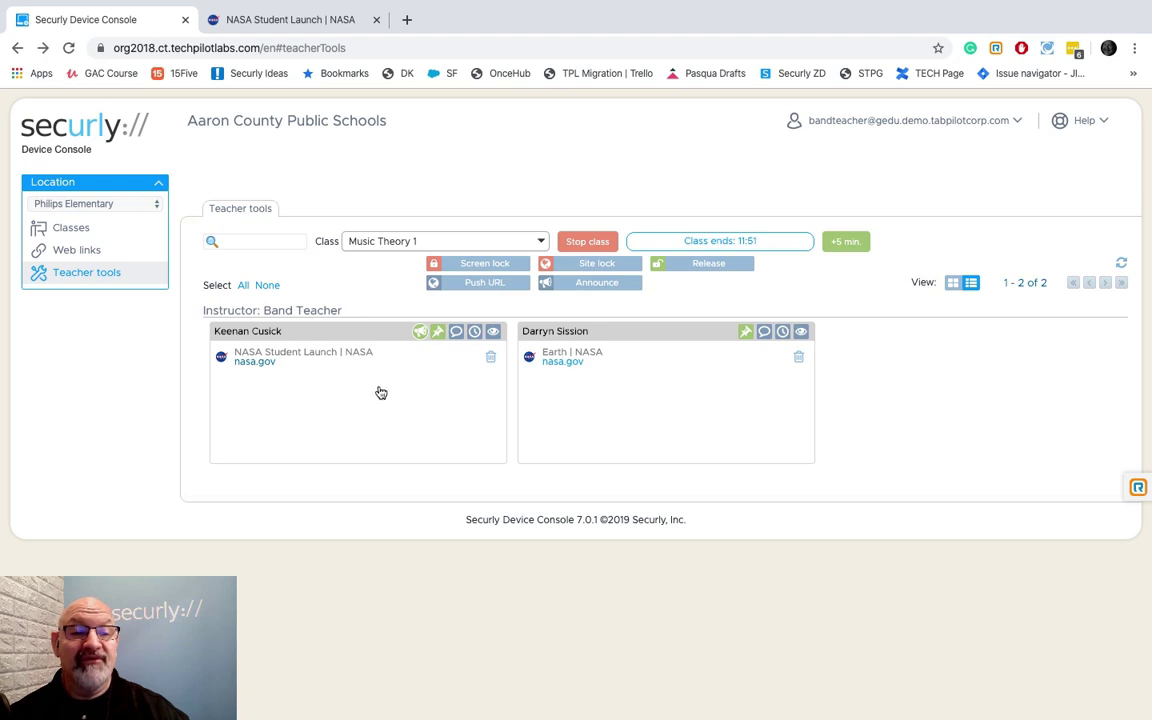
click(436, 334)
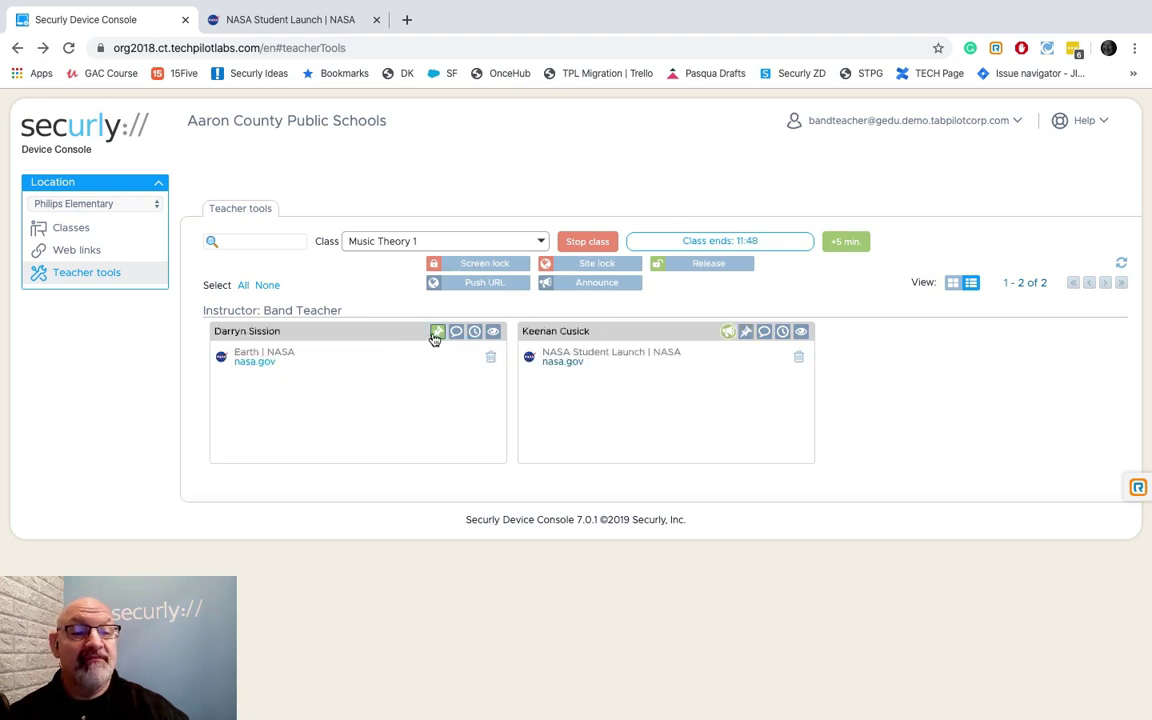
click(437, 332)
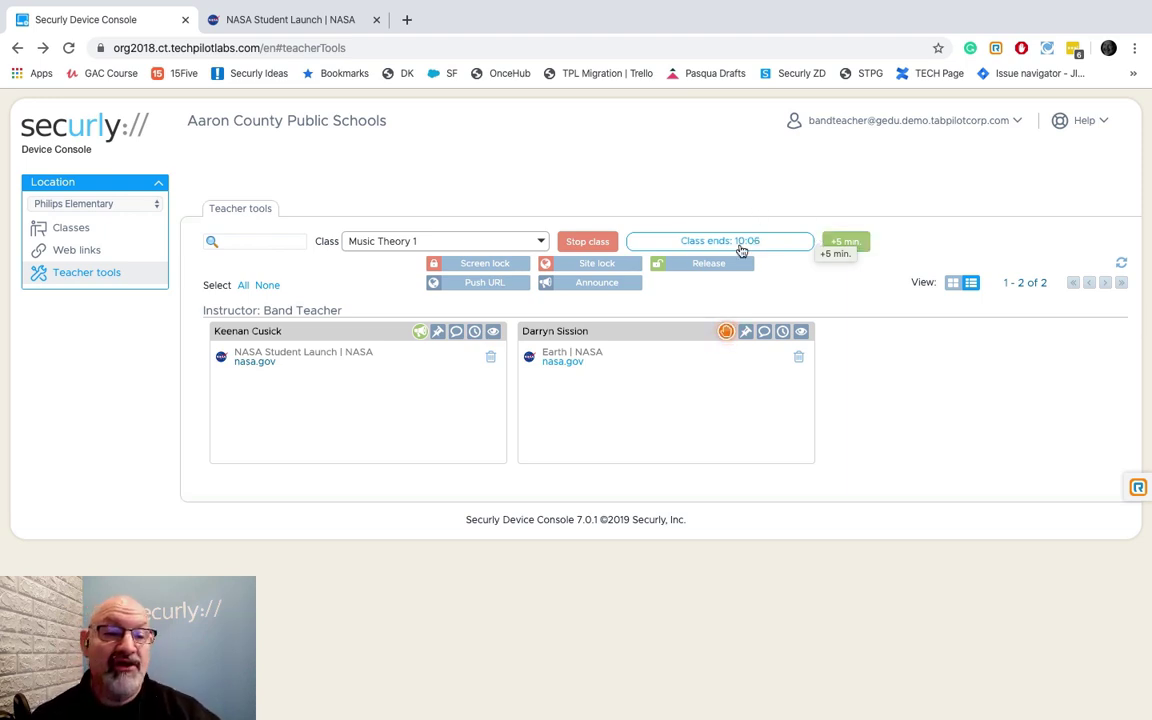
- Clear the raised hand of the student on the Earth | NASA page
click(727, 332)
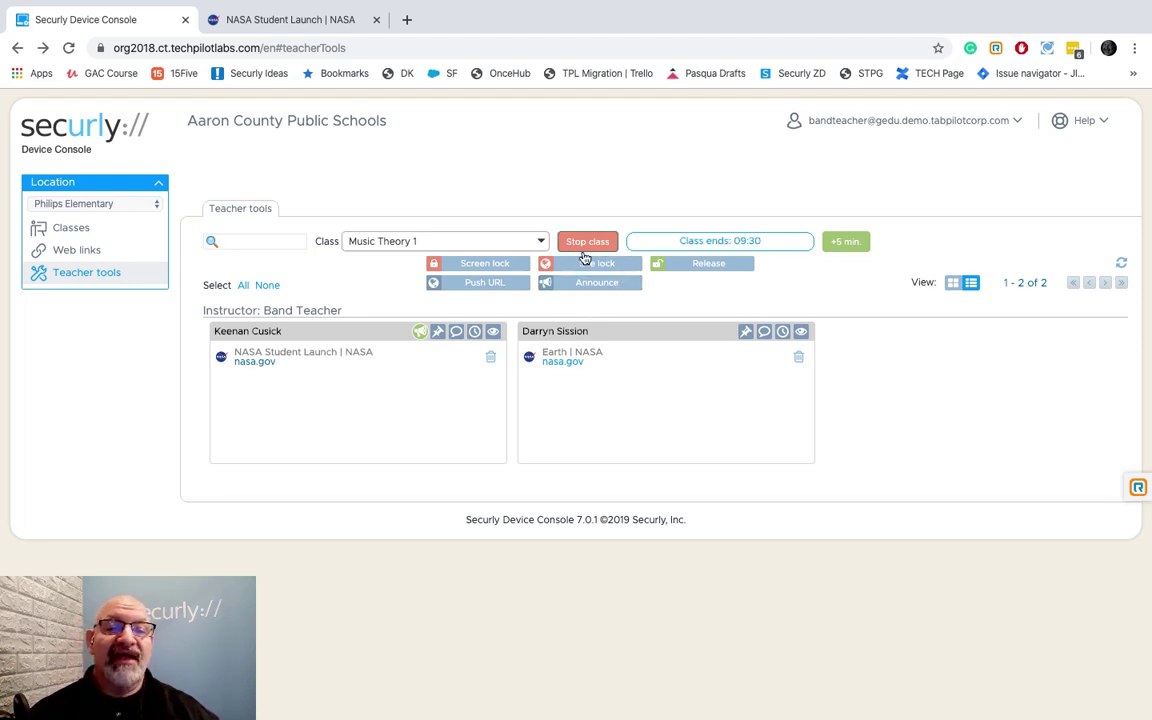
- Release all devices in the Music Theory 1 class and stop the class session
click(699, 264)
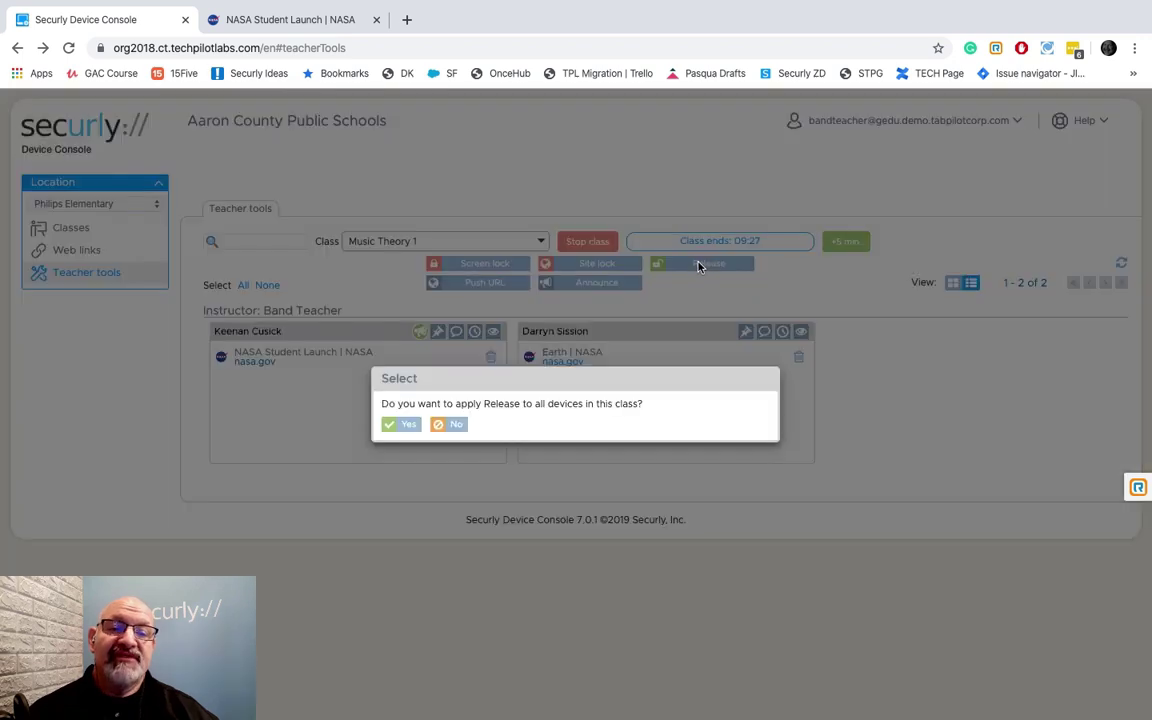
click(403, 426)
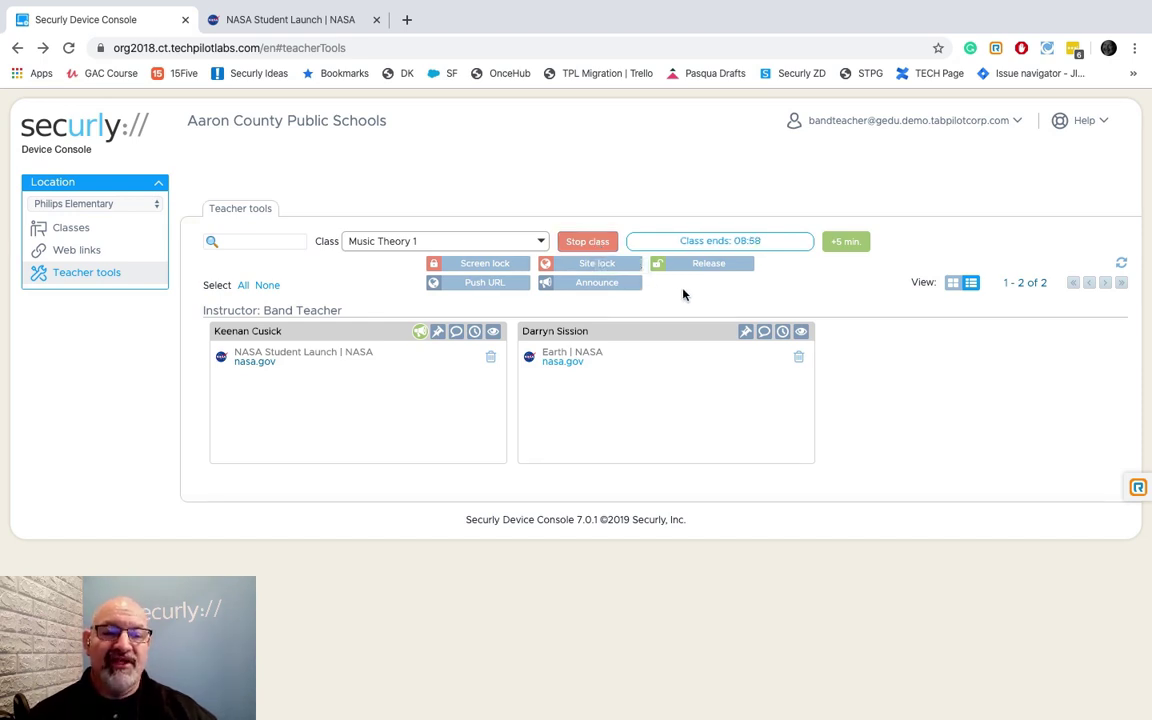
click(589, 245)
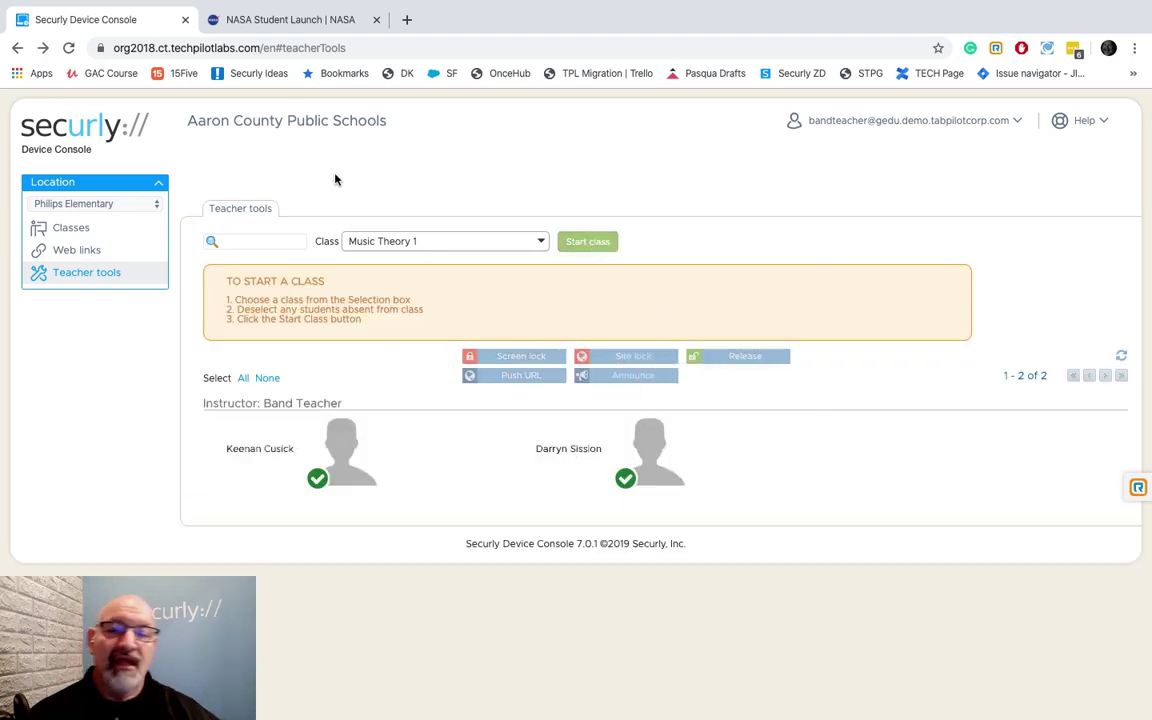